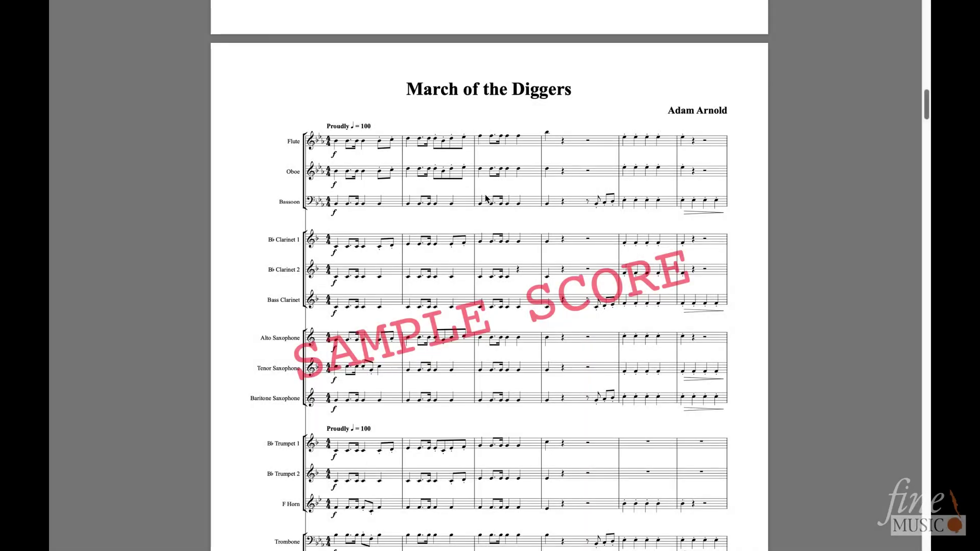
- View the March of the Diggers product page, and examine the opening tempo marking in its sample score
mouse_move(475, 5)
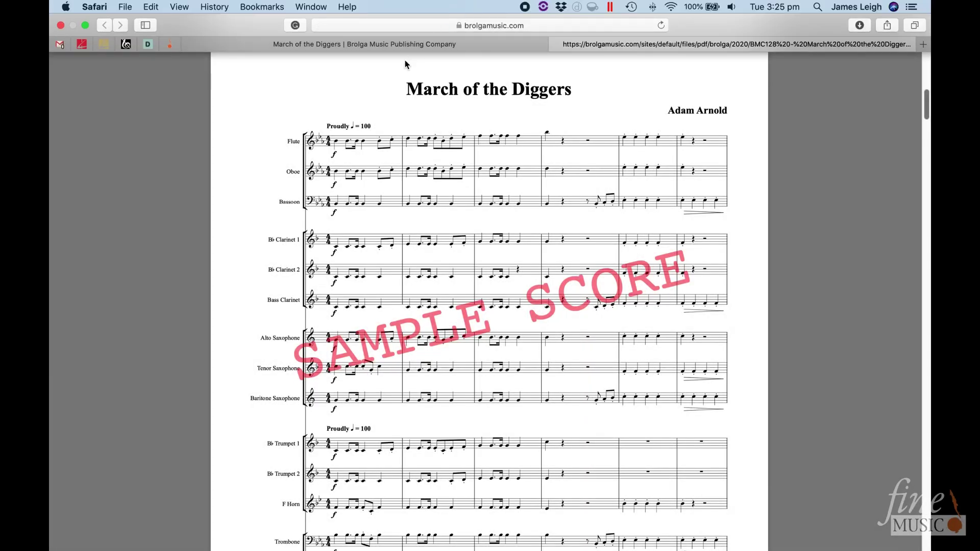
click(409, 46)
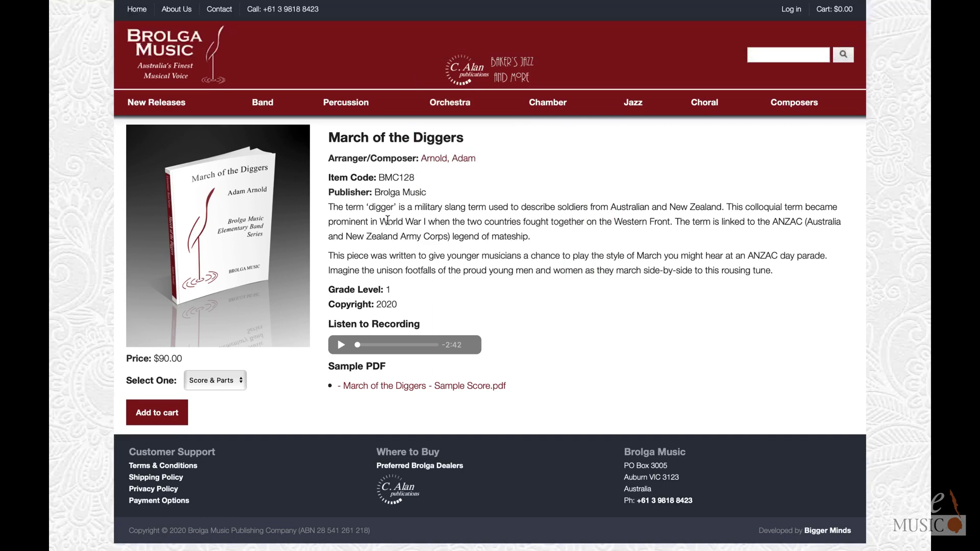
mouse_move(636, 4)
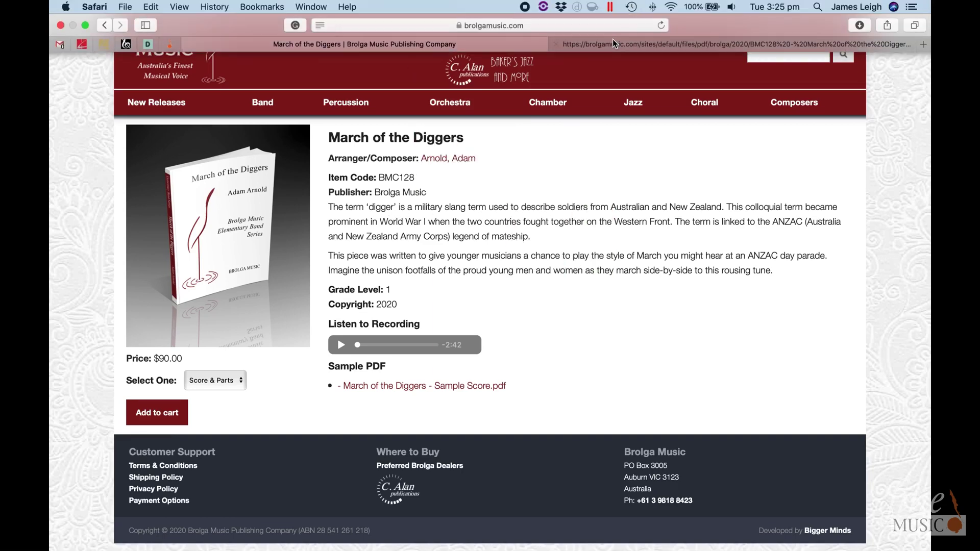
click(614, 41)
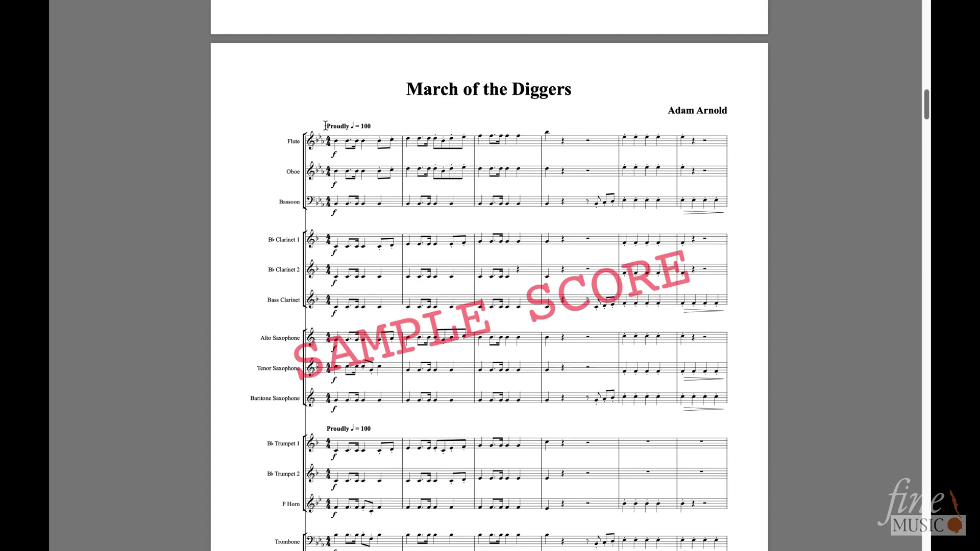
drag(325, 125, 402, 127)
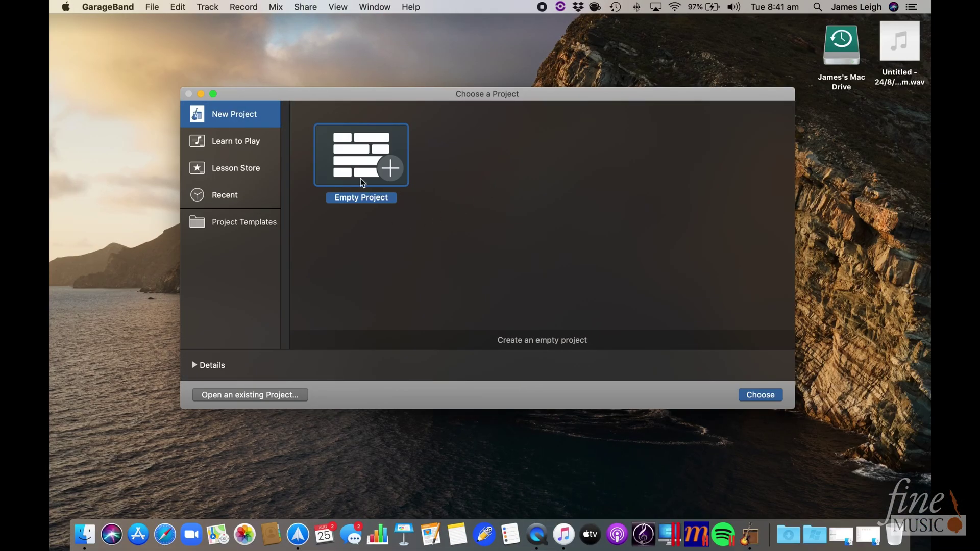
- Switch to GarageBand and create an empty project with a software instrument track
click(752, 397)
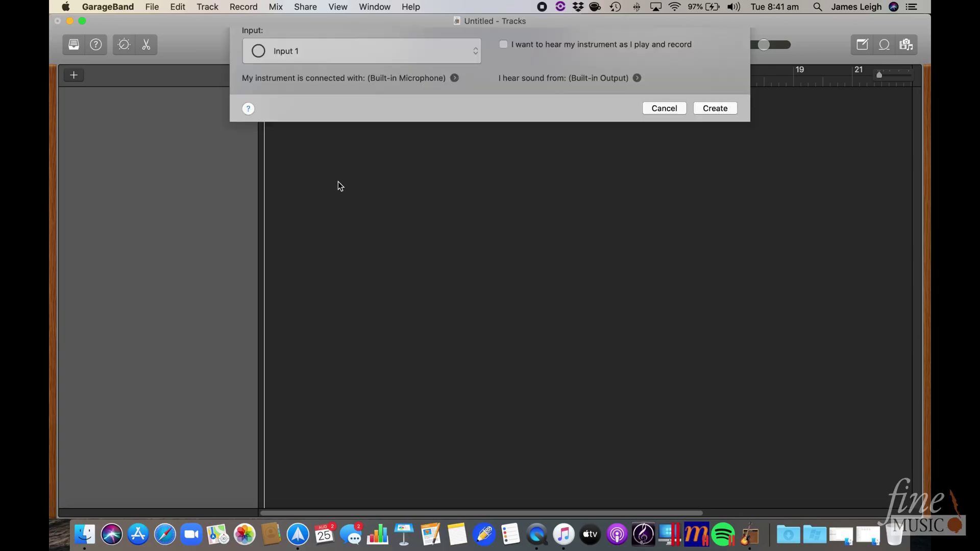
click(308, 127)
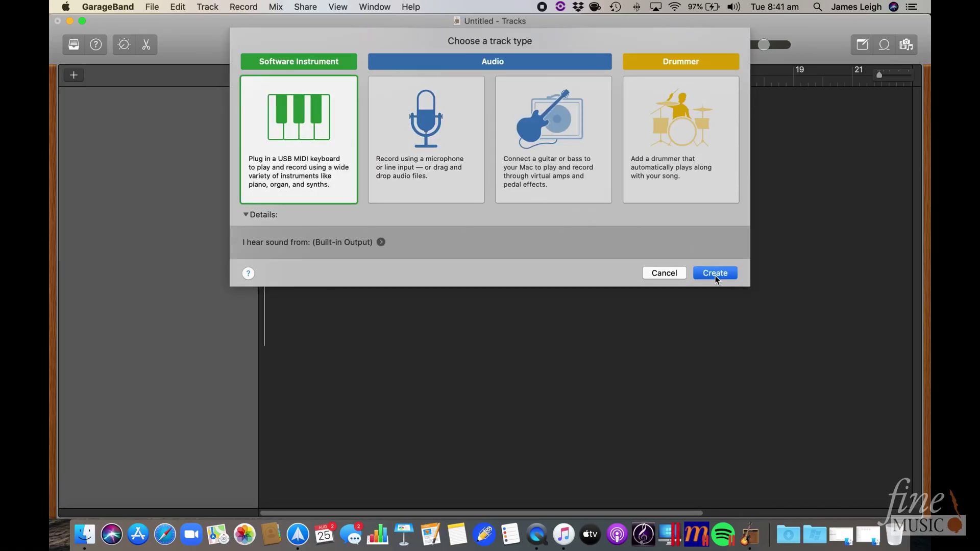
click(715, 274)
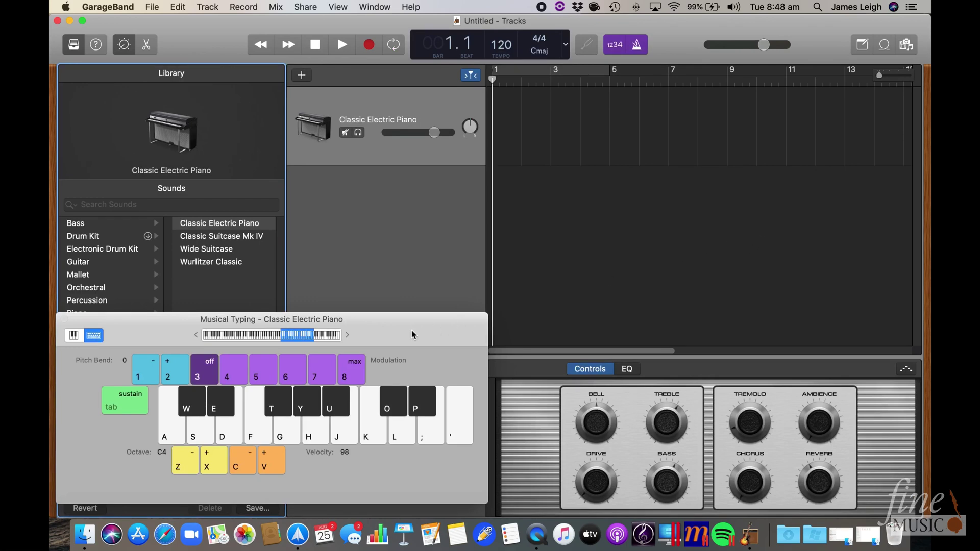
- Try out the Classic Electric Piano sound with the Musical Typing keyboard, and take a brief look at the loop browser
drag(412, 335, 629, 315)
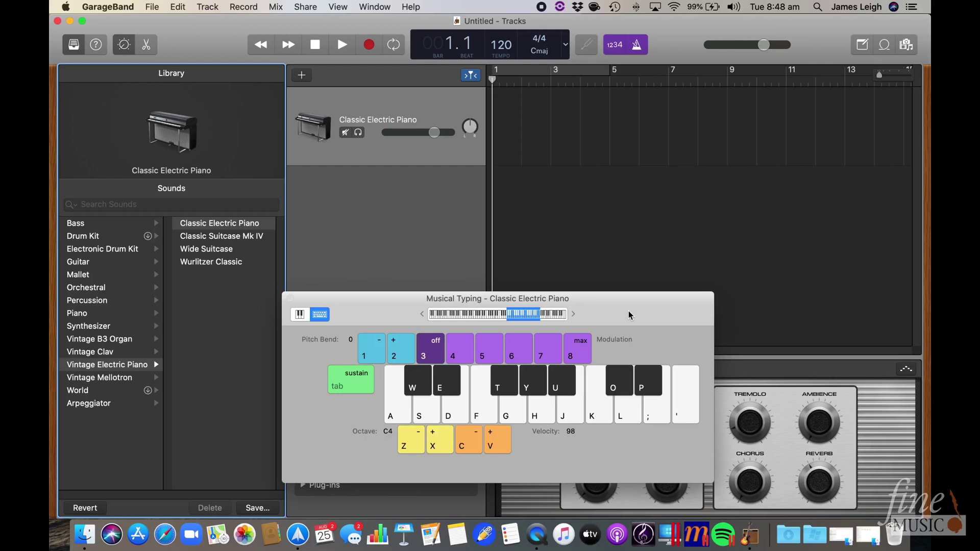
key(d)
key(e)
key(d)
click(882, 45)
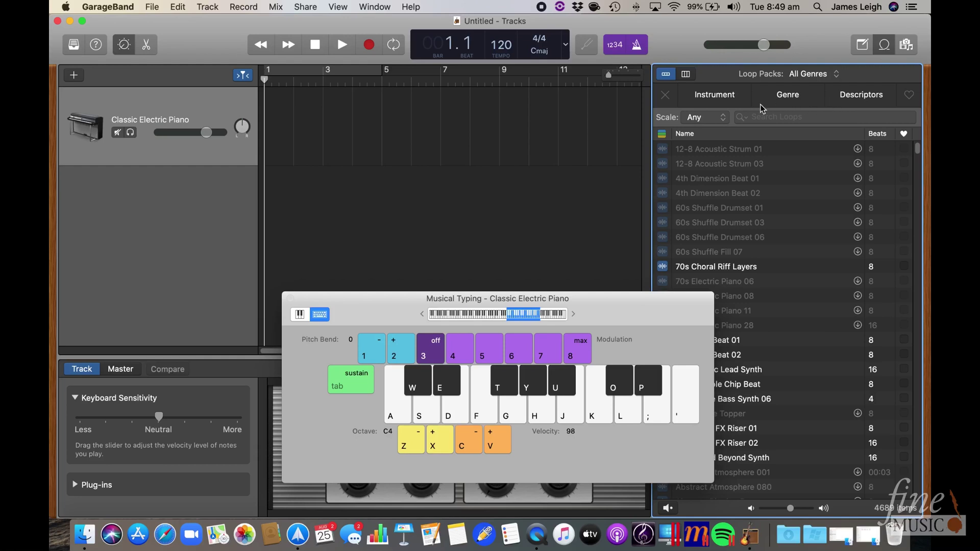
click(885, 46)
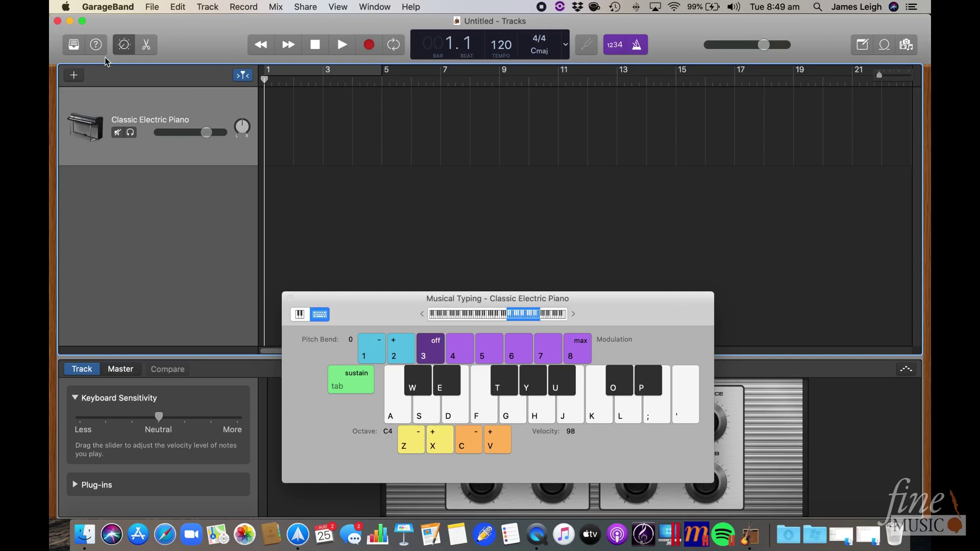
- Change the track's sound to Latin from the Percussion category of the sound library
click(75, 45)
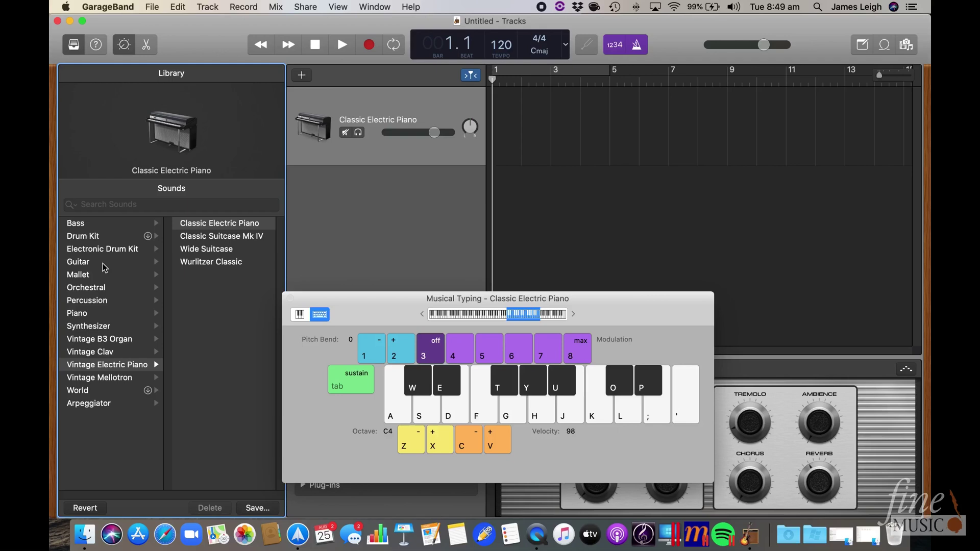
click(104, 302)
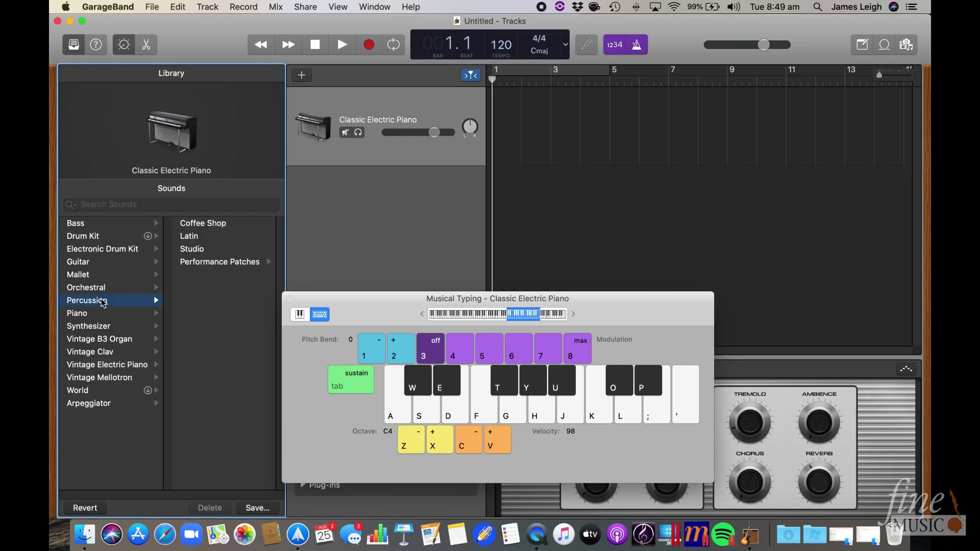
click(185, 242)
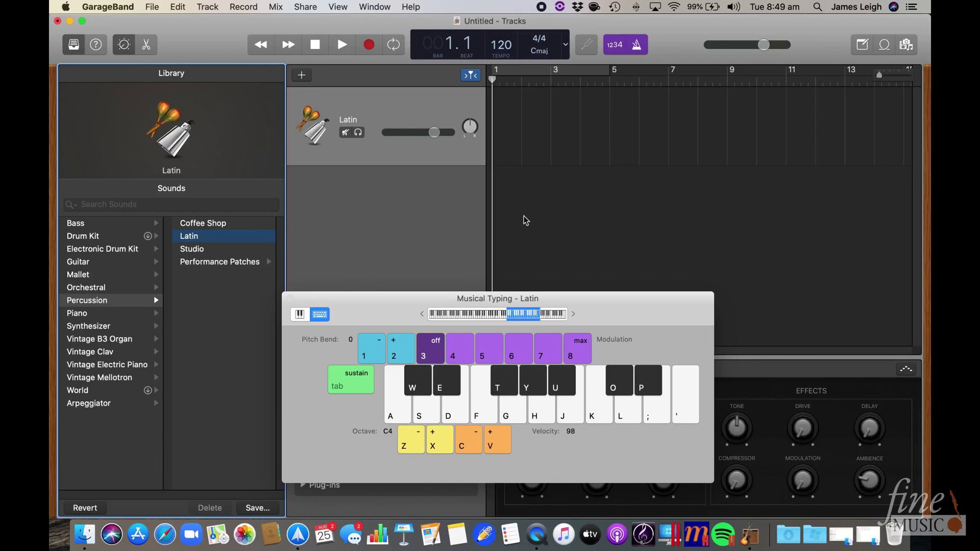
- Audition the Latin percussion sounds one by one with the Musical Typing keyboard
key(a)
key(s)
key(d)
key(f)
key(g)
key(h)
key(j)
key(d)
right_click(525, 221)
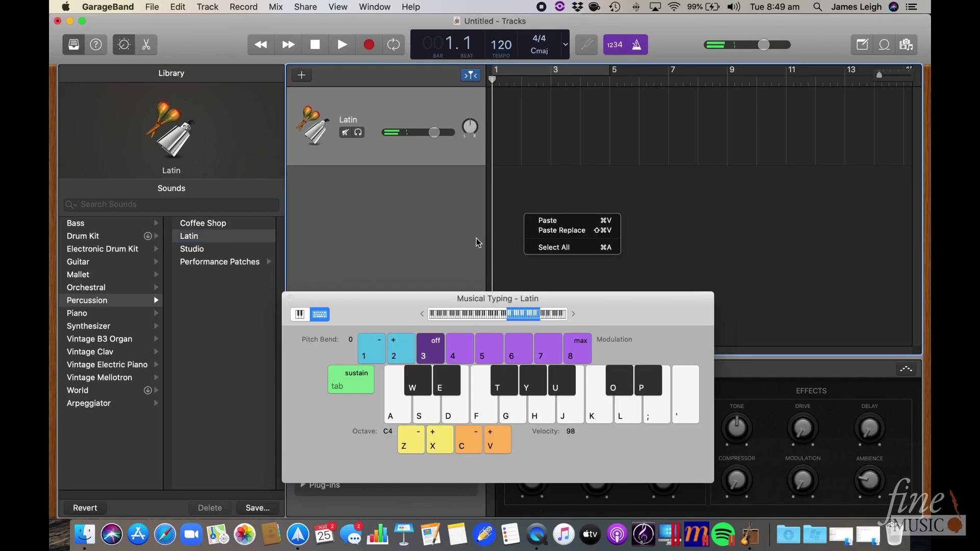
click(503, 217)
key(d)
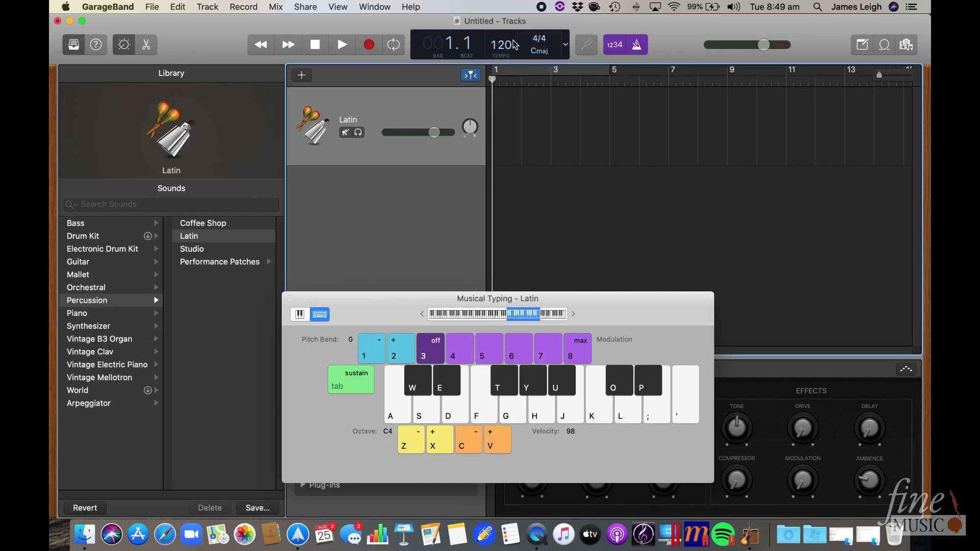
- Keep the project's time signature at 4/4 and set the tempo to 100
click(547, 45)
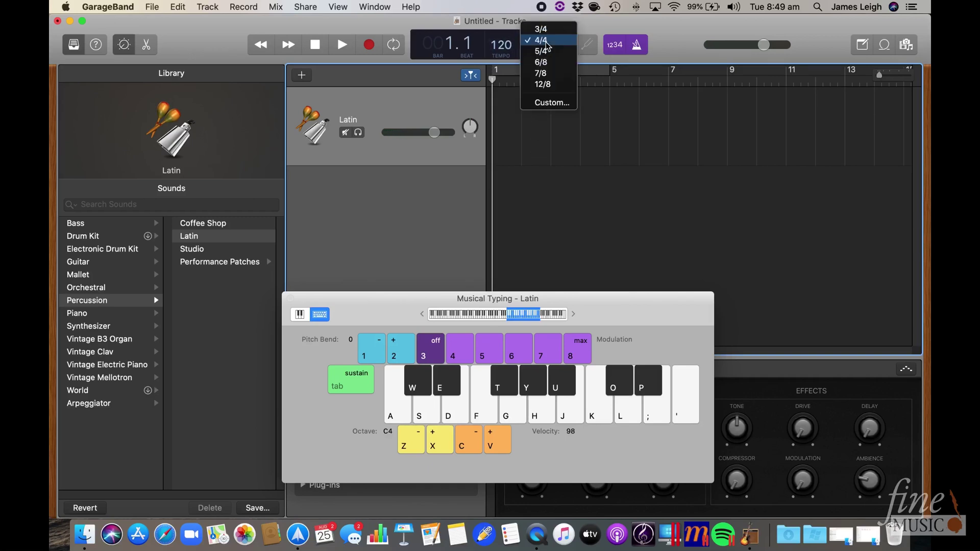
click(548, 45)
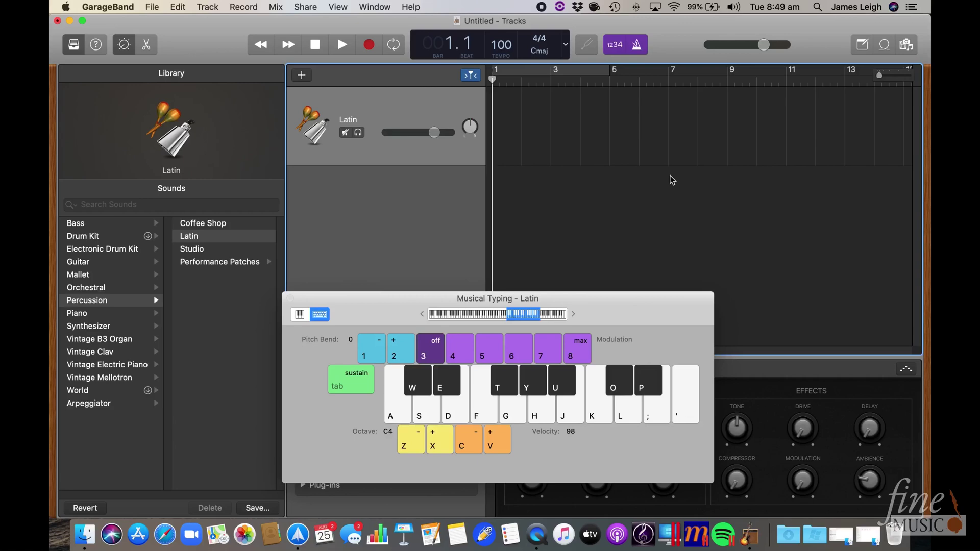
- Expand the project window to full screen and extend the end of the project past bar 75
click(82, 20)
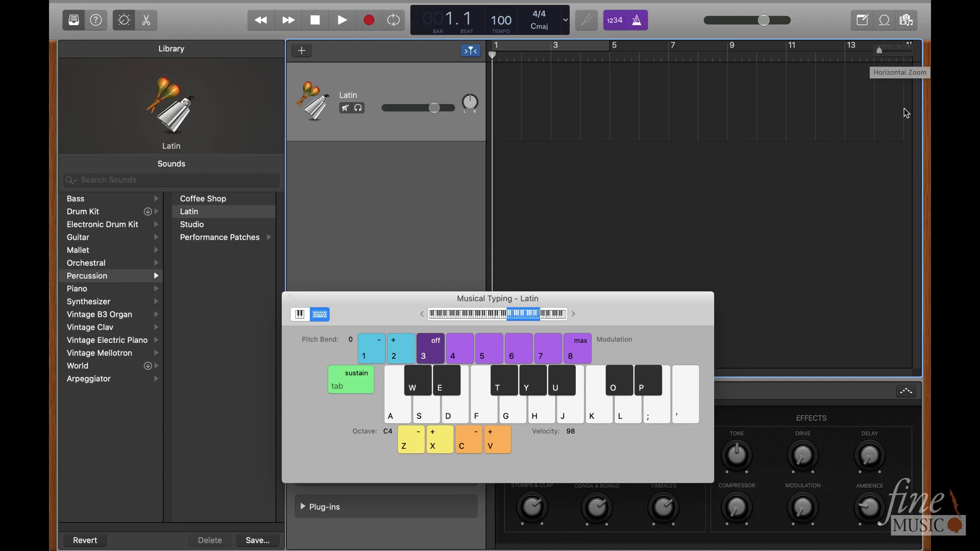
drag(634, 300, 460, 337)
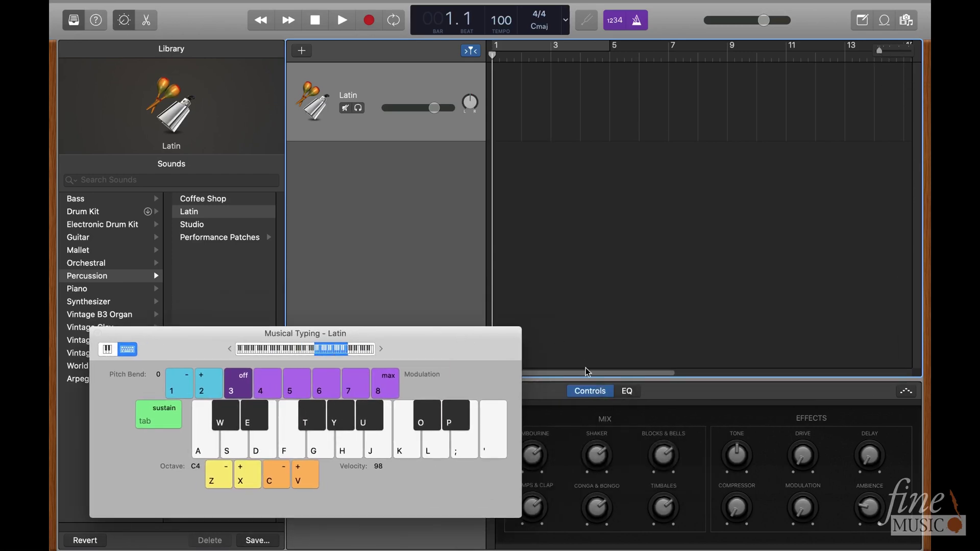
drag(589, 377, 919, 375)
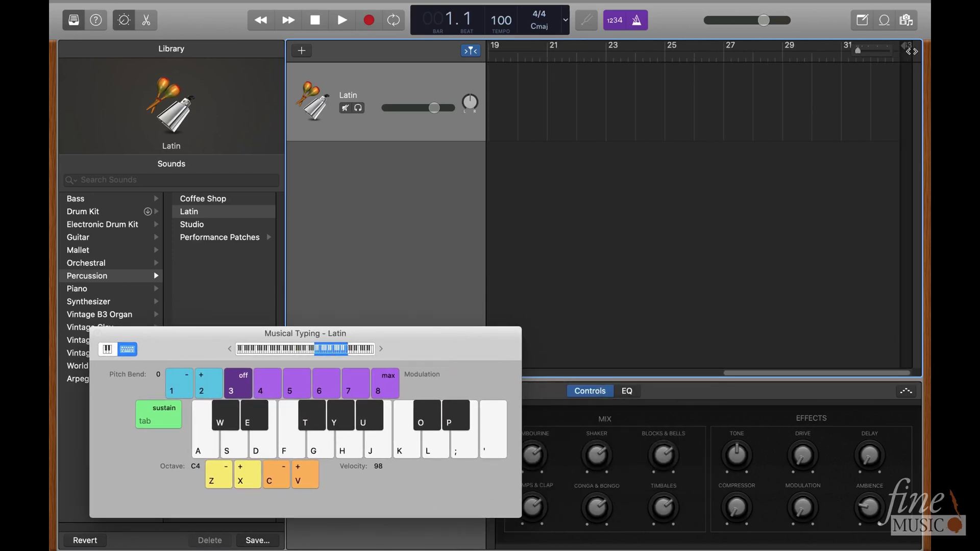
drag(907, 47, 928, 47)
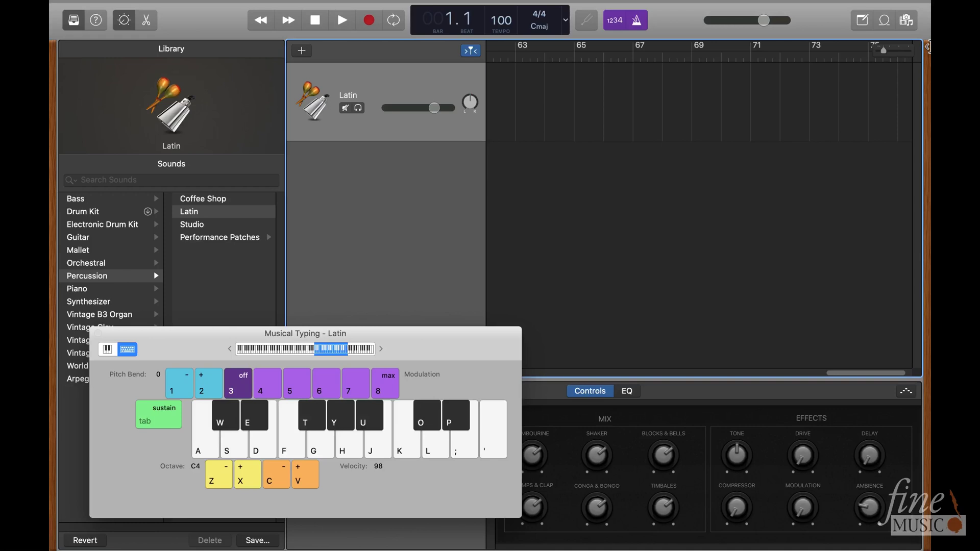
drag(863, 374, 508, 378)
drag(420, 352, 601, 276)
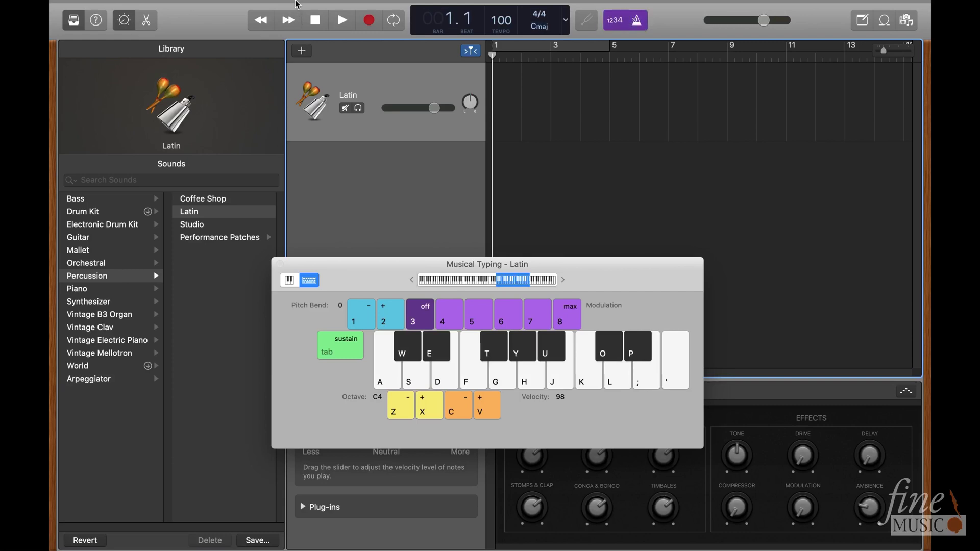
- Check the count-in setting for recording without changing it
mouse_move(298, 4)
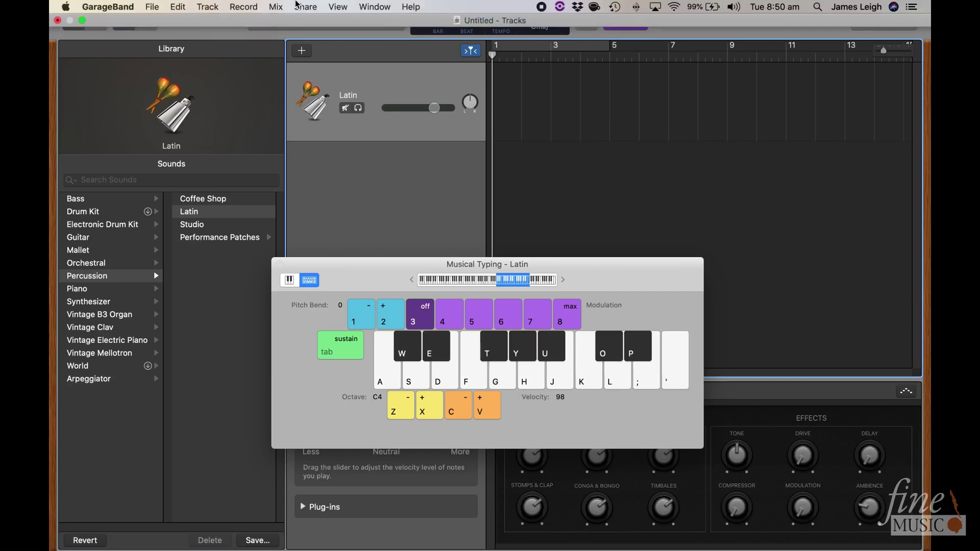
click(252, 7)
mouse_move(255, 28)
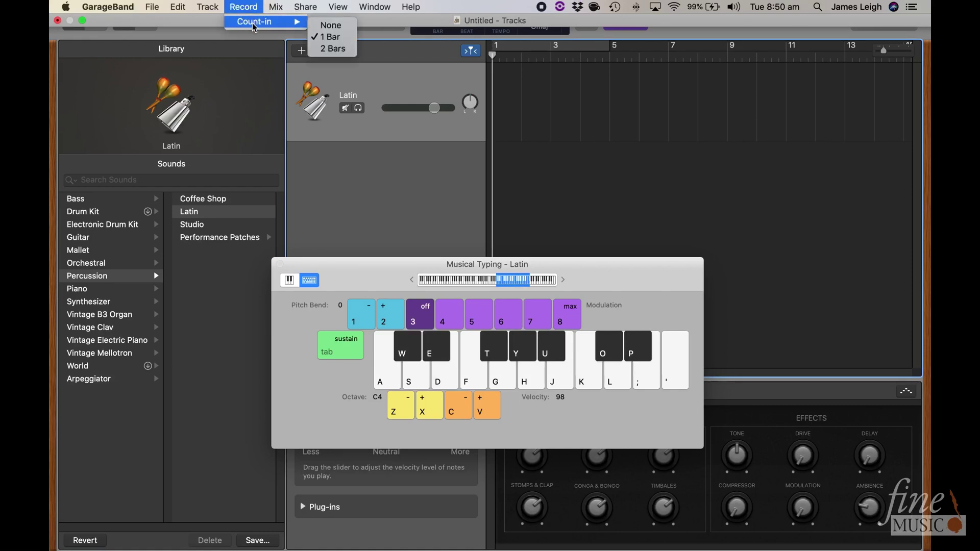
click(546, 173)
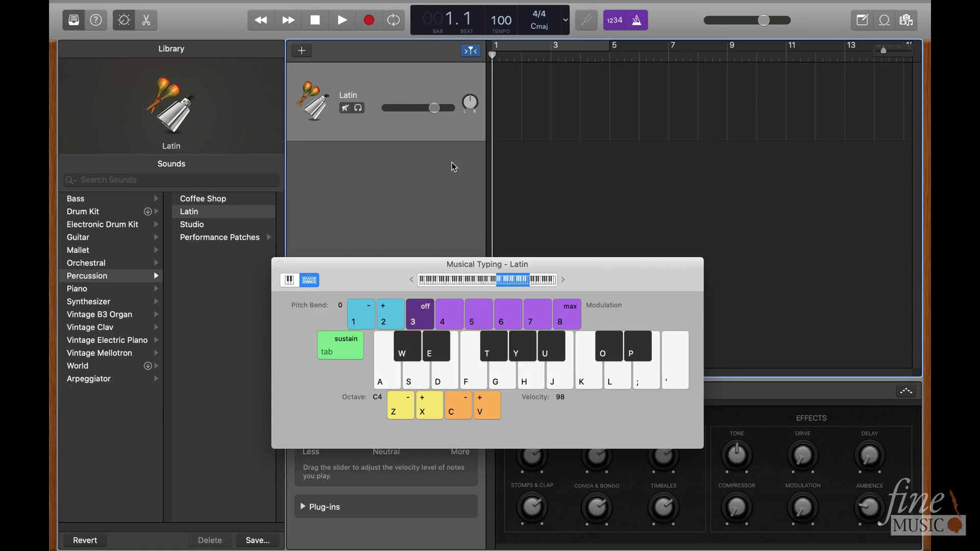
- Record two bars on the Latin track, one lower hit and three higher hits per bar, and close the Musical Typing keyboard
key(r)
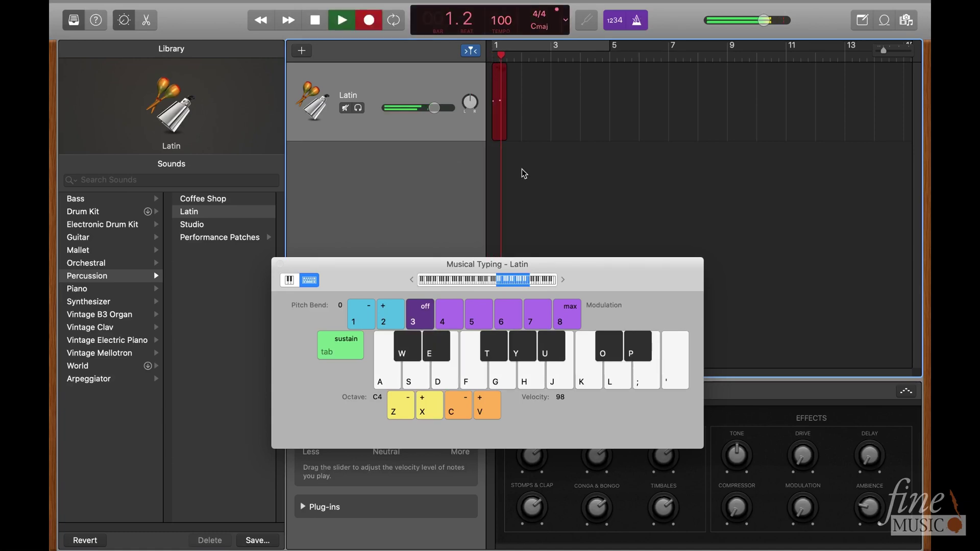
key(d)
key(e)
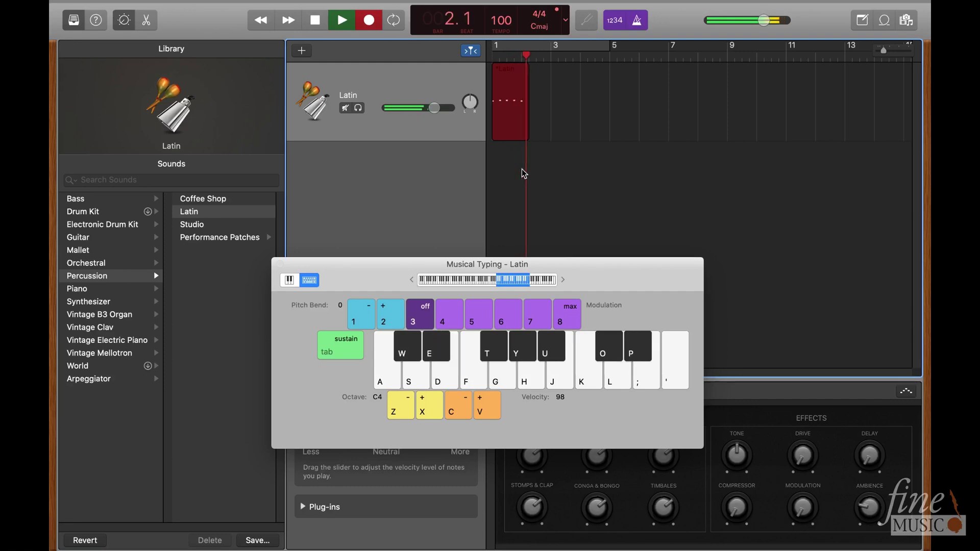
key(d)
key(e)
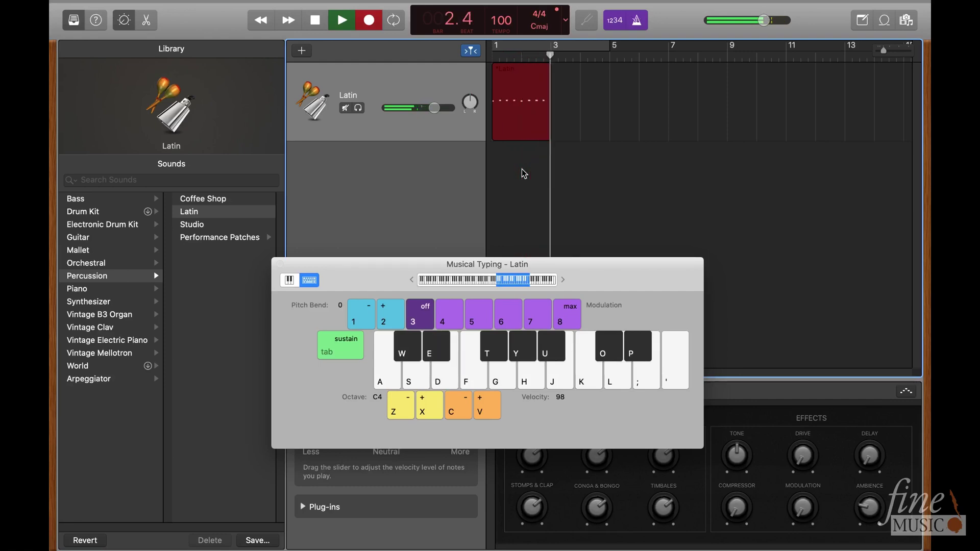
key(space)
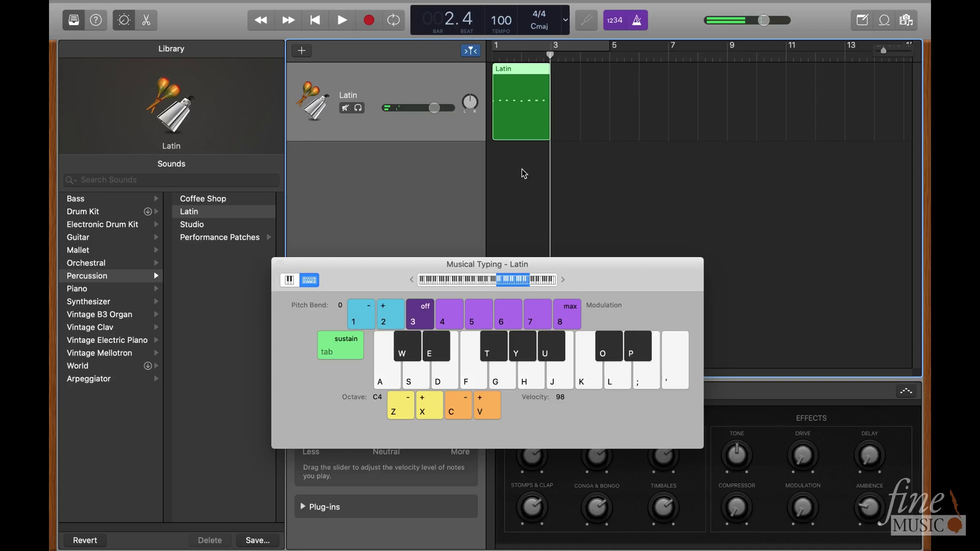
click(280, 264)
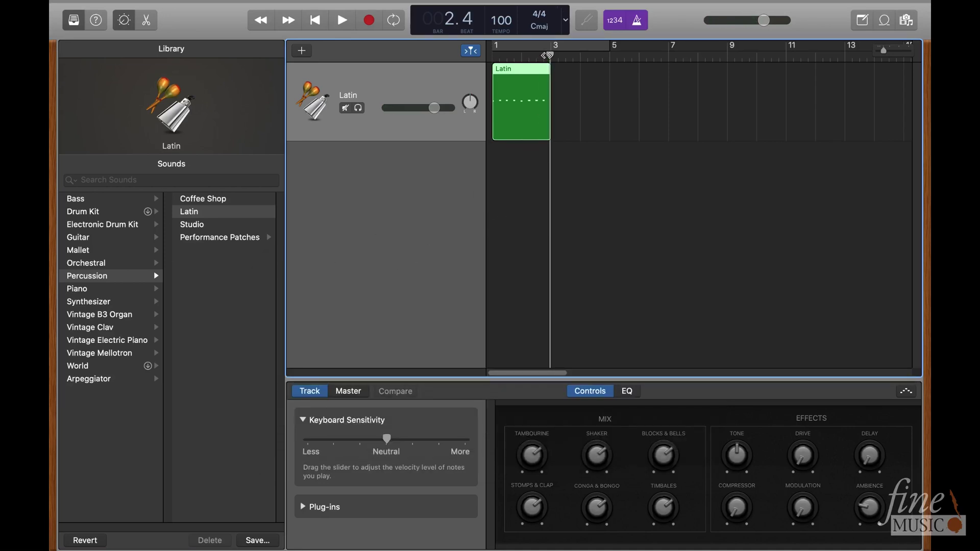
- Return the playhead to bar 1, and quantize the recorded Latin region's timing to 1/4 Note in the piano roll editor
drag(548, 55, 491, 55)
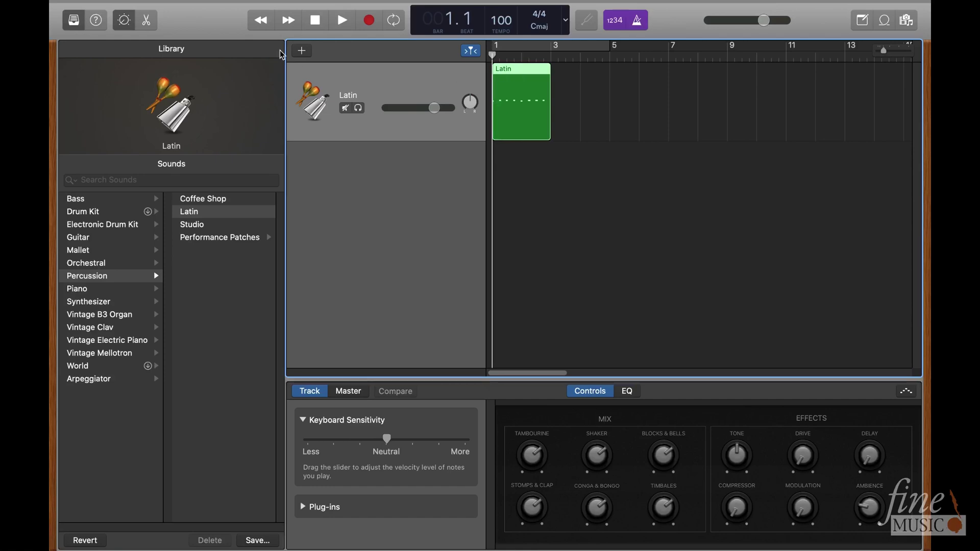
click(147, 20)
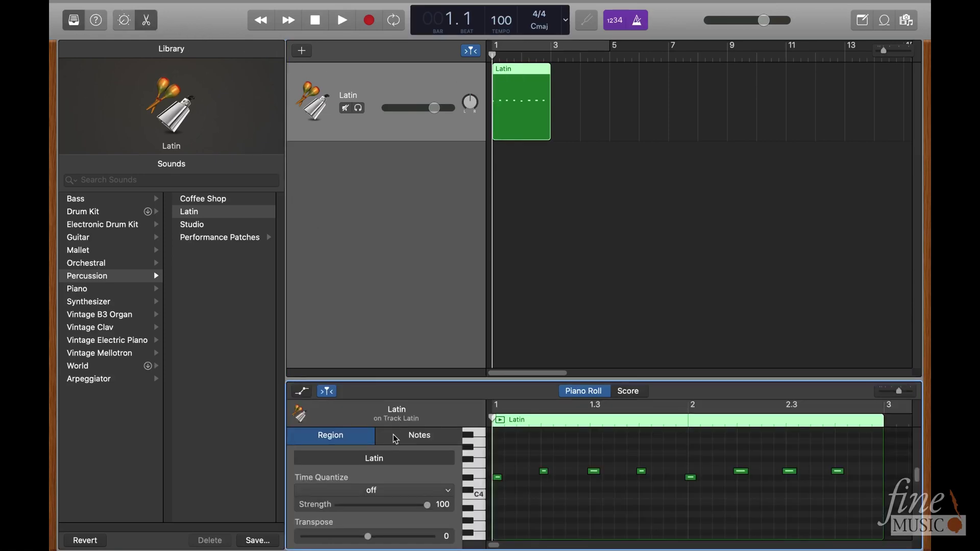
click(449, 495)
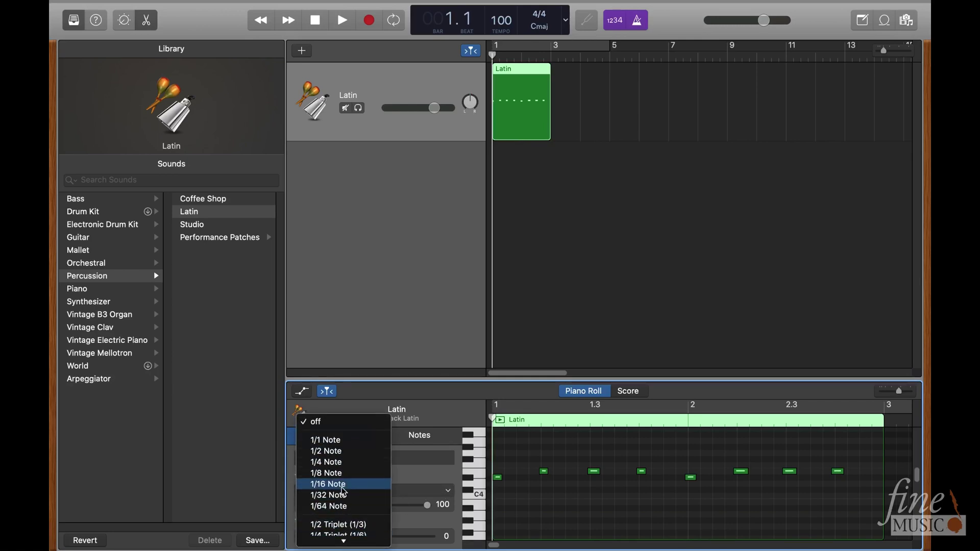
click(339, 462)
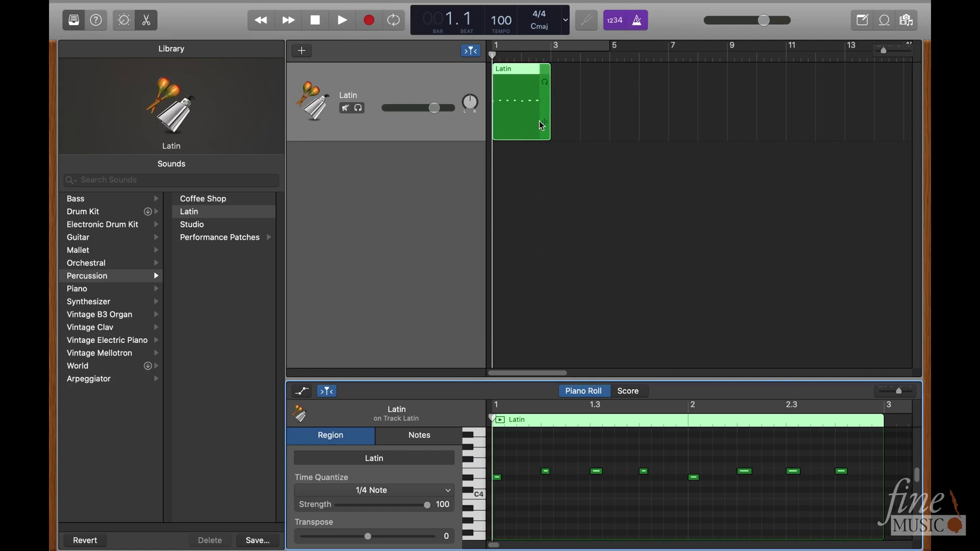
- Review the available time signatures and the Latin region's time quantize options without changing either
click(536, 22)
click(535, 22)
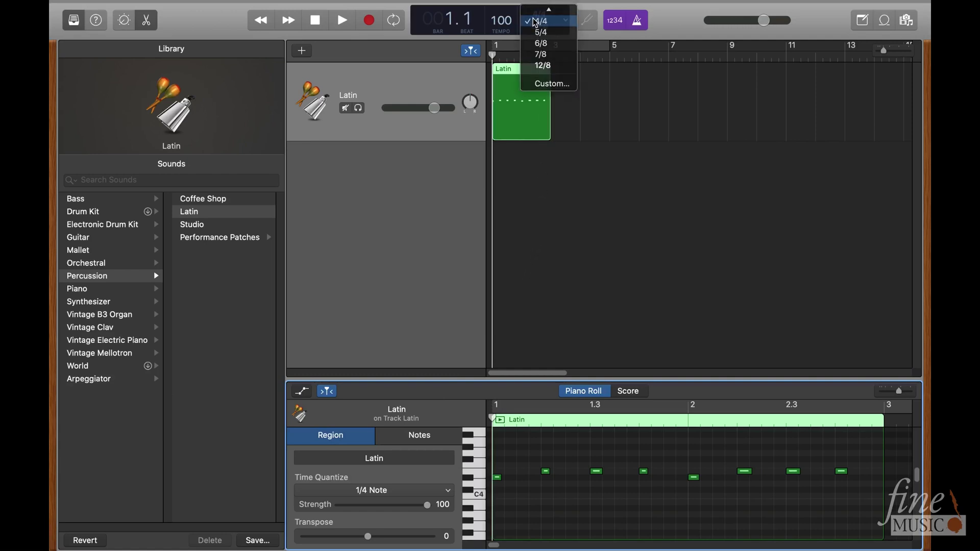
click(448, 491)
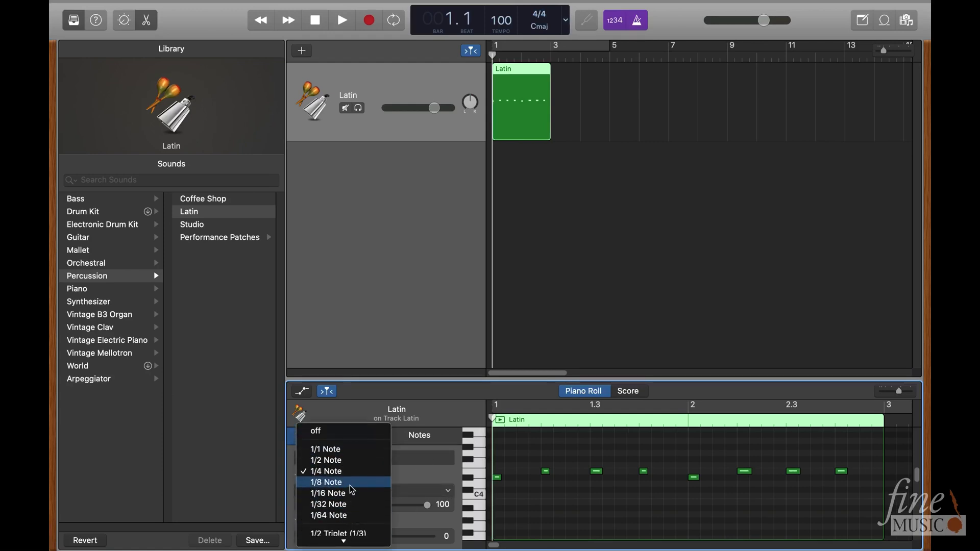
click(548, 263)
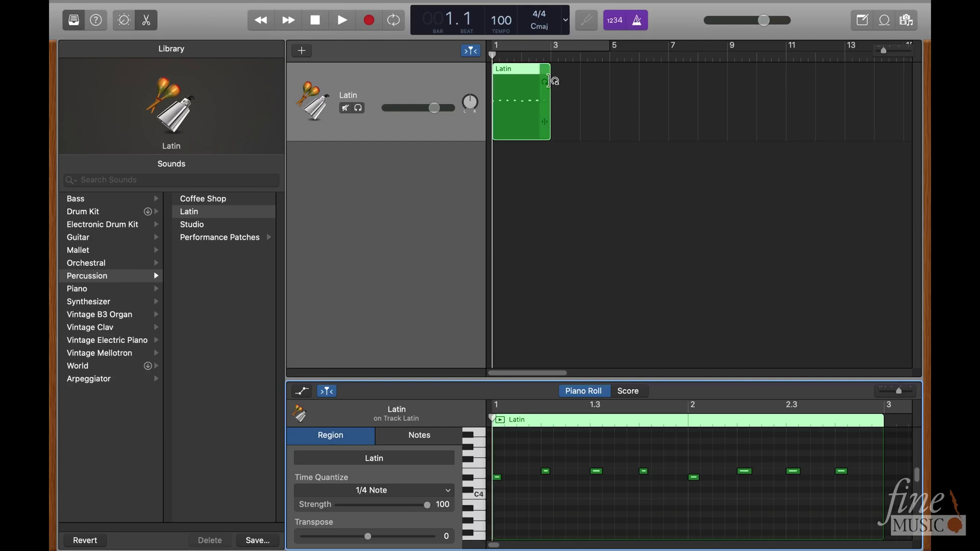
- Loop the Latin region along its track so it repeats up to bar 75
drag(549, 76, 835, 79)
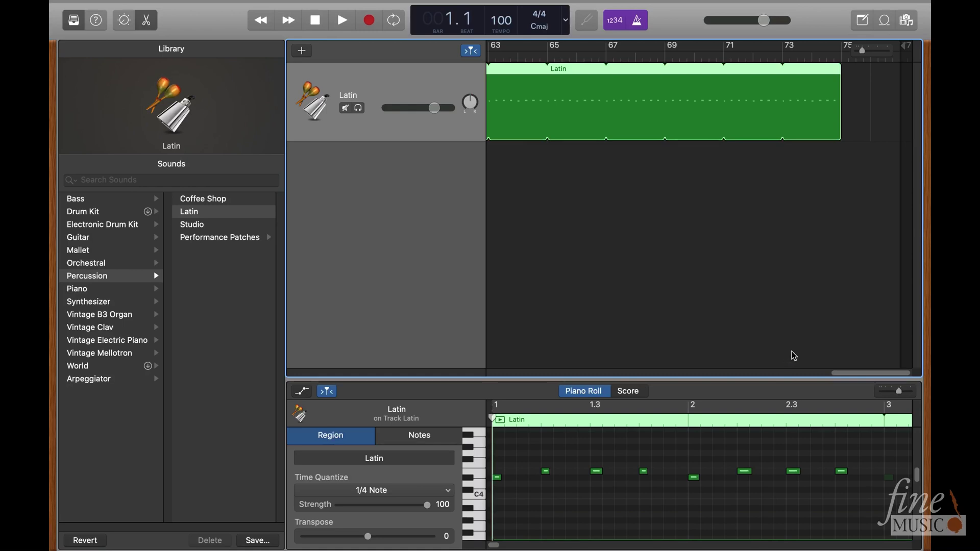
drag(892, 377, 524, 383)
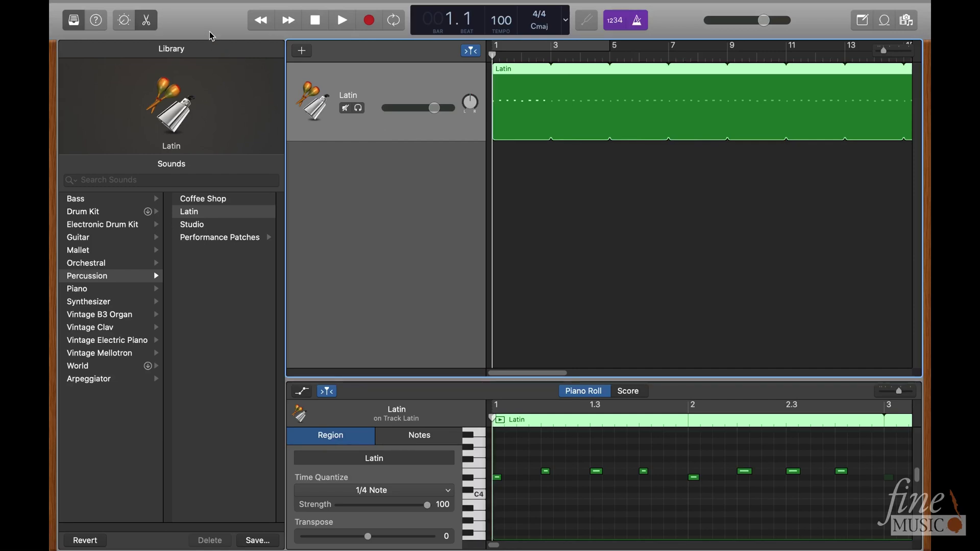
- Show the arrangement track, add an Intro marker at bar 1, and shorten it to end at bar 5
mouse_move(238, 4)
click(209, 7)
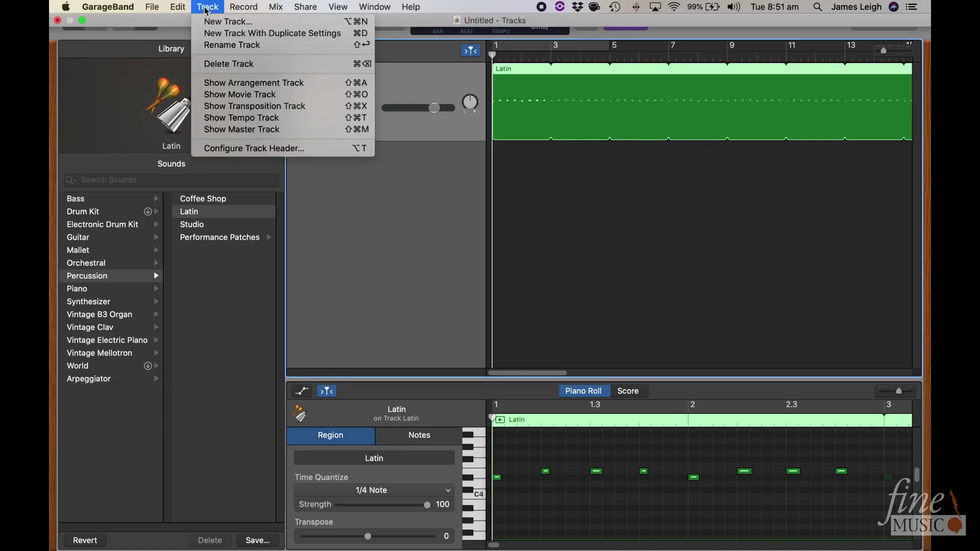
click(222, 80)
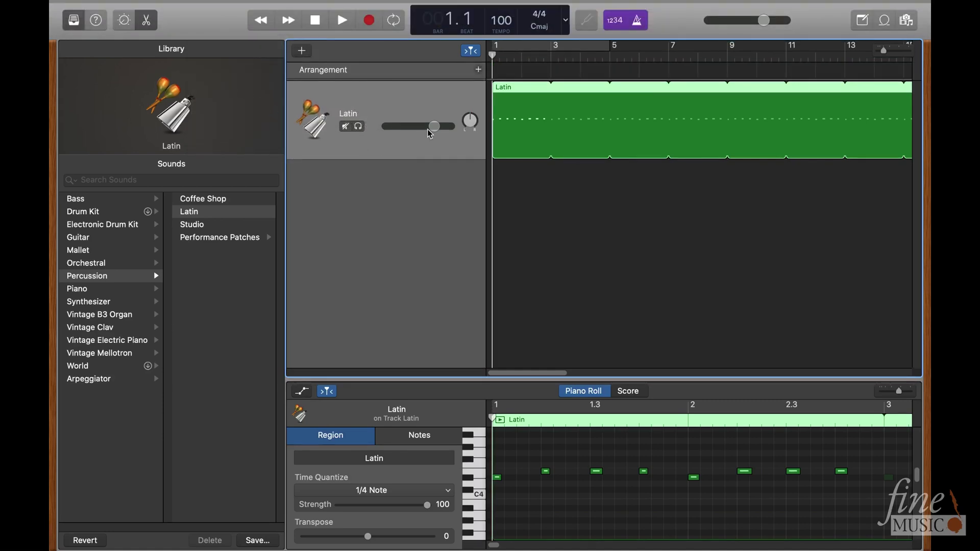
click(479, 70)
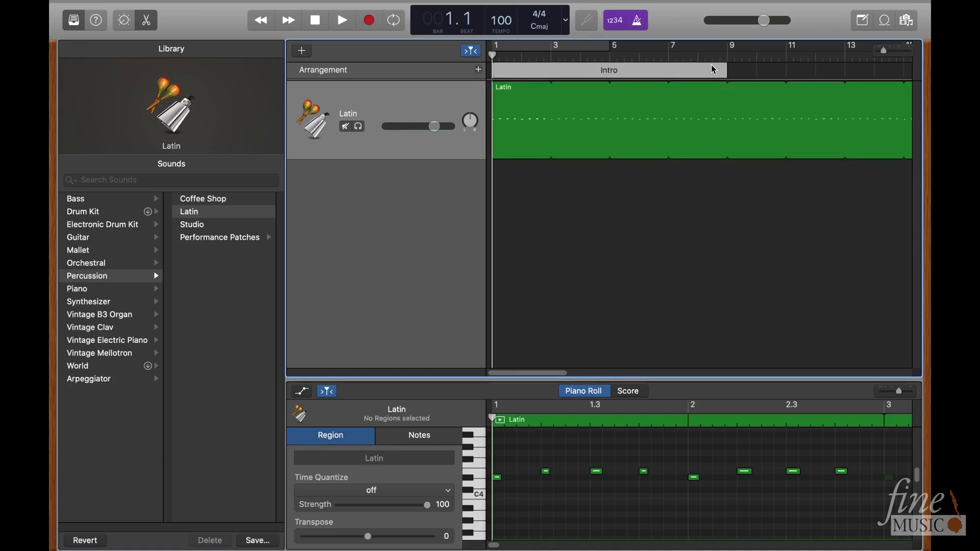
mouse_move(724, 69)
mouse_down()
mouse_move(852, 68)
mouse_move(611, 79)
mouse_up()
- Check the section name choices for the Intro arrangement marker without changing its name
click(559, 76)
click(559, 76)
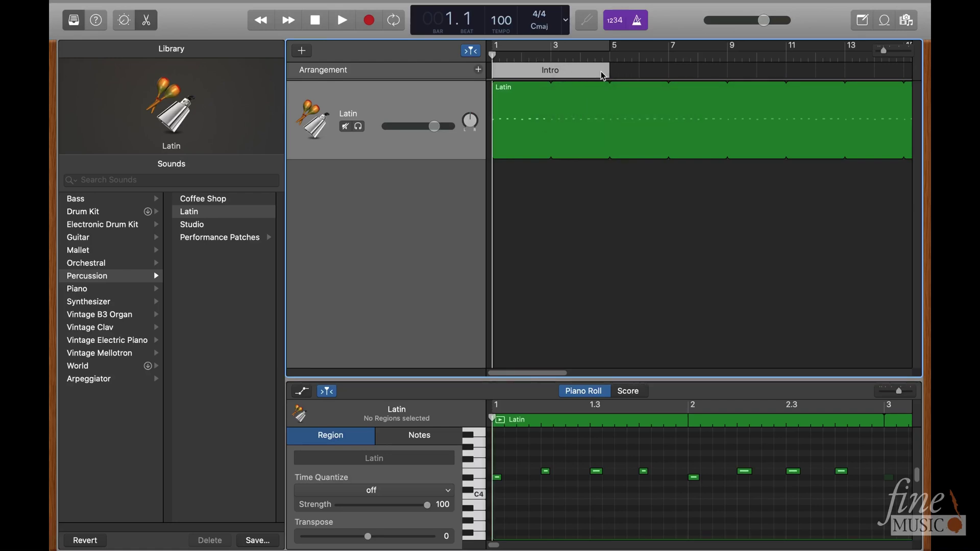
click(548, 75)
click(548, 76)
click(548, 76)
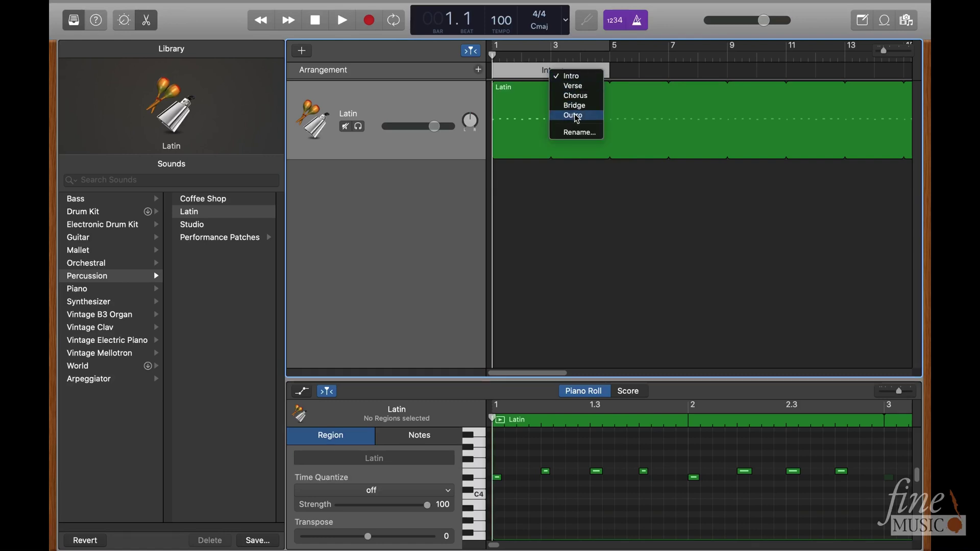
click(589, 234)
- Show the tempo track above the Latin track
mouse_move(535, 134)
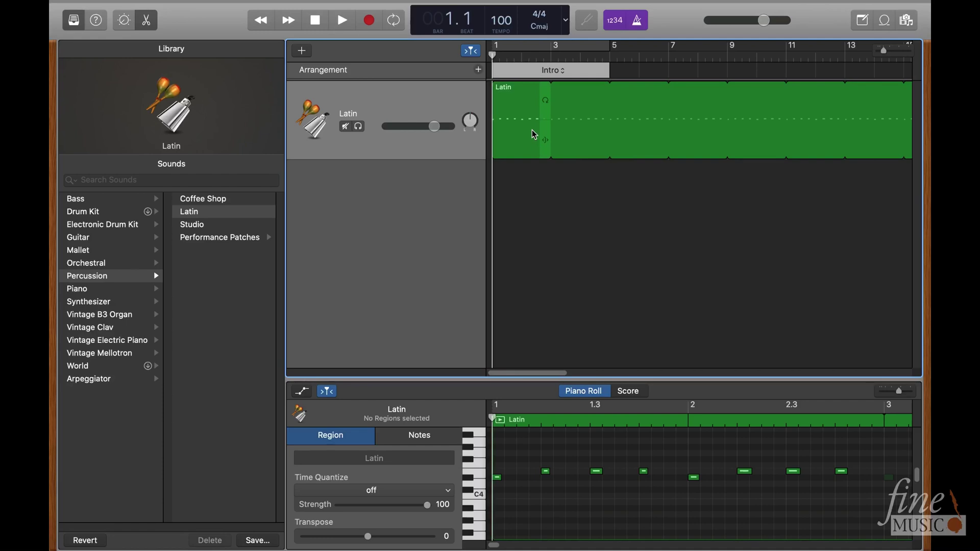
mouse_move(327, 5)
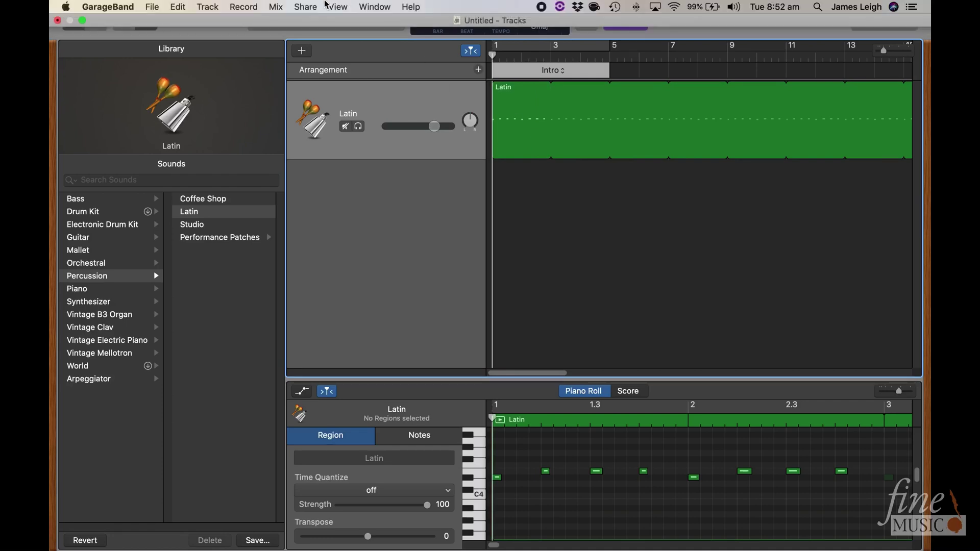
click(213, 7)
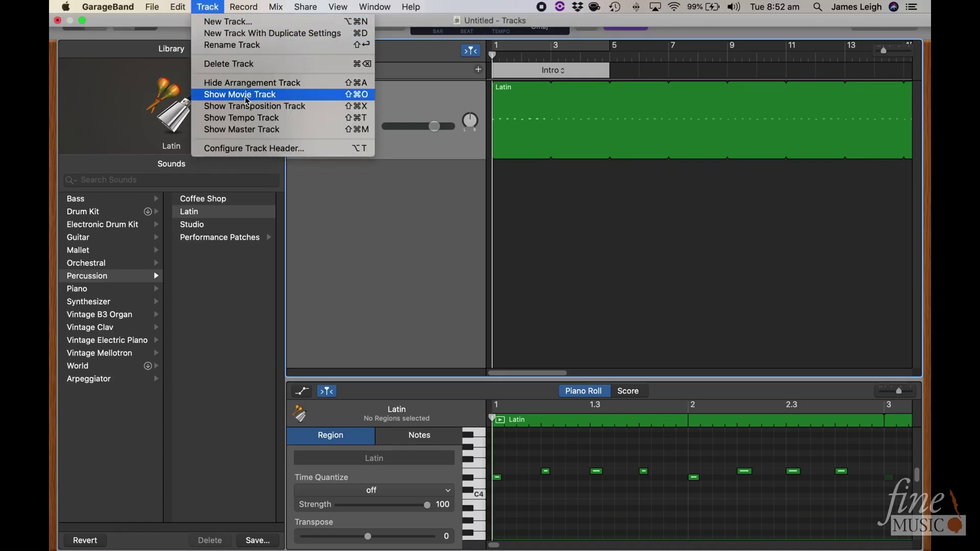
click(255, 118)
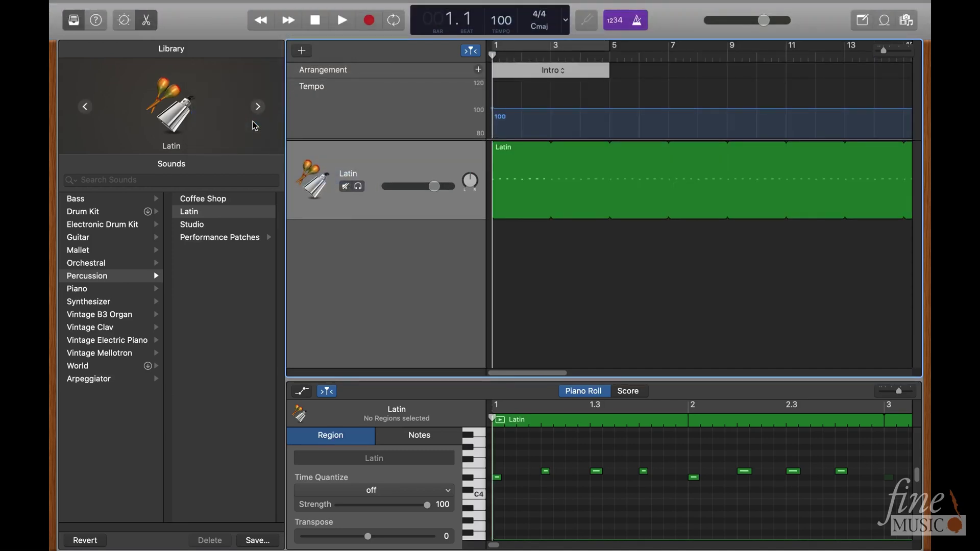
- Add tempo points at bars 62, 63 and 64, and lower the tempo to 94 at bar 62 and 87 at bar 63
drag(550, 380, 869, 374)
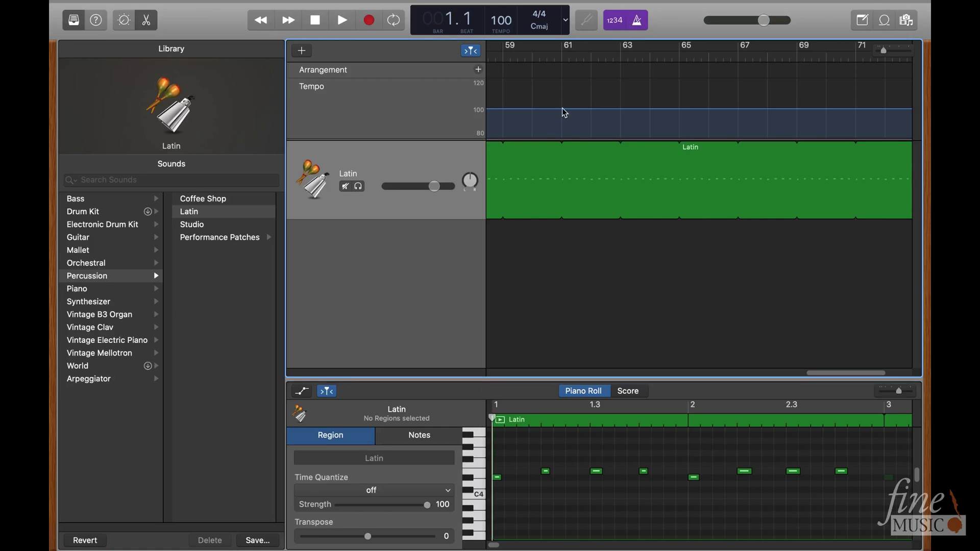
click(592, 108)
click(622, 109)
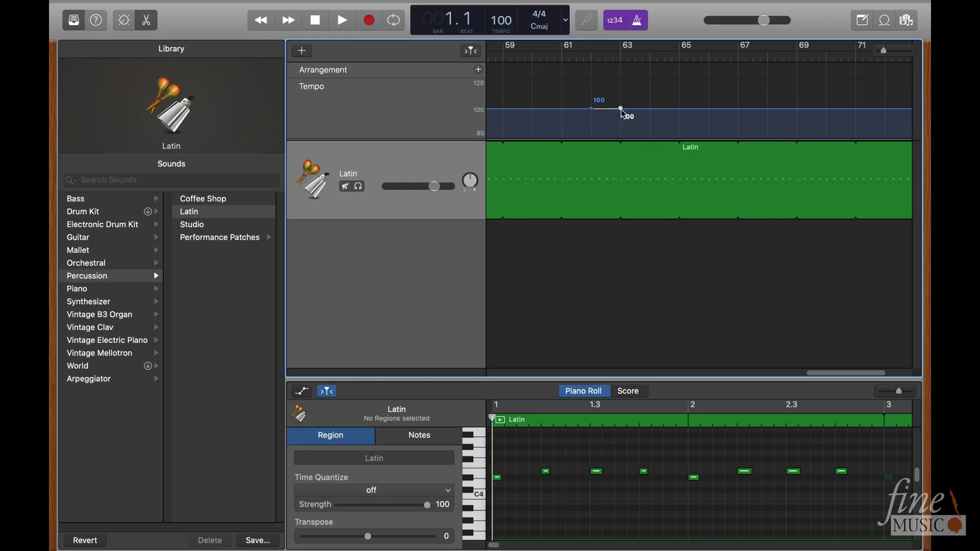
click(649, 109)
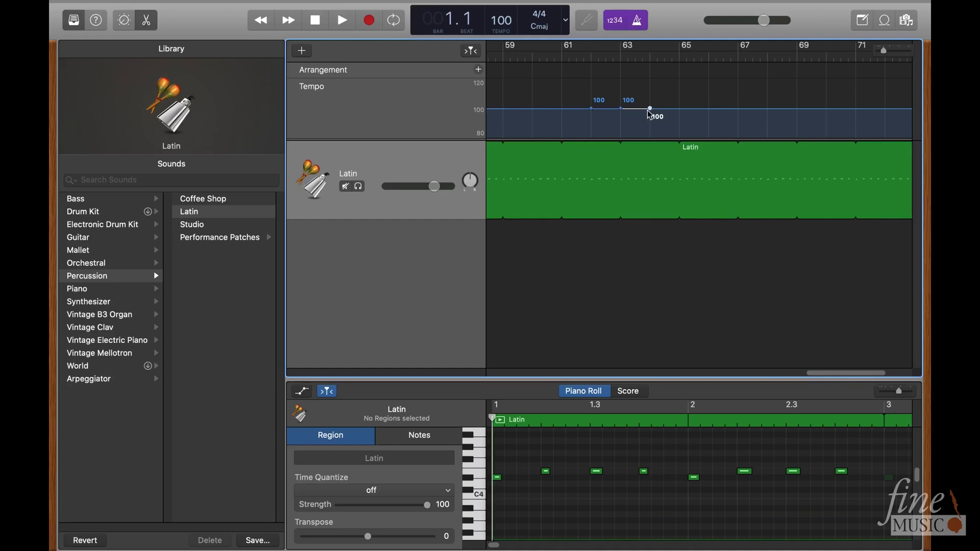
click(608, 120)
drag(609, 120, 642, 134)
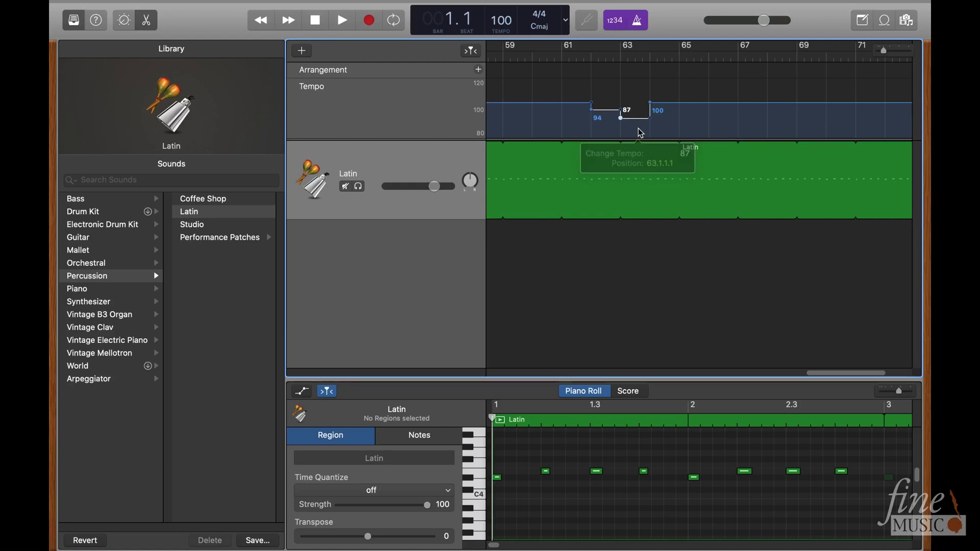
- Create a new audio track for recording with a microphone
click(302, 51)
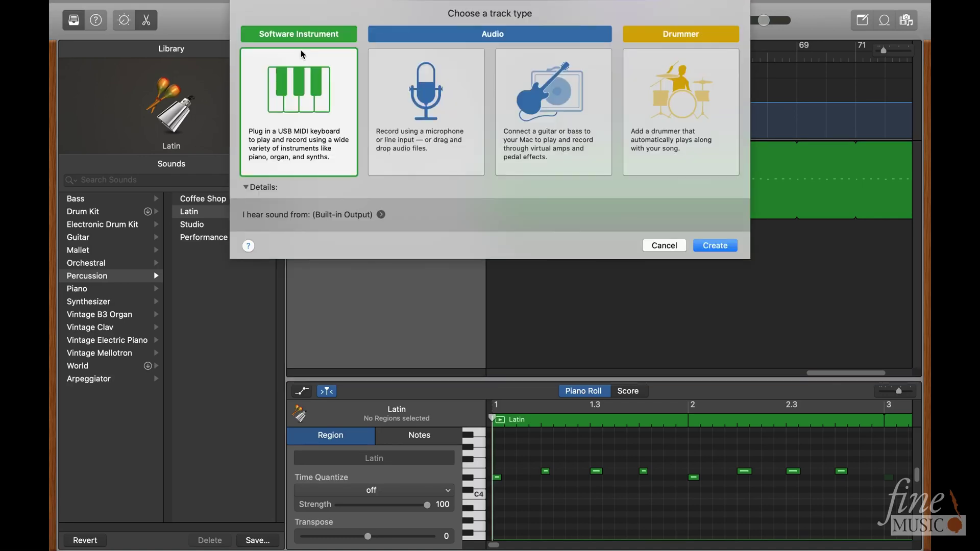
click(429, 105)
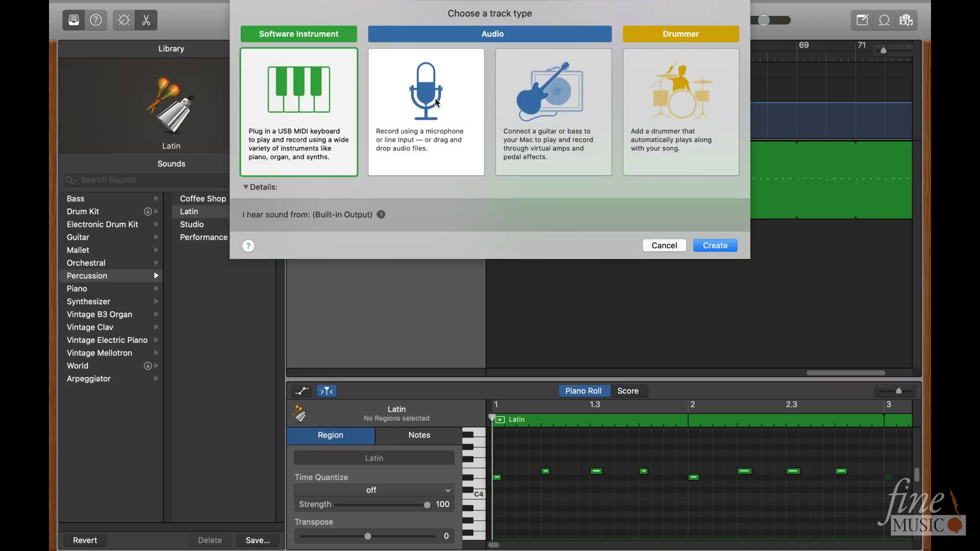
click(719, 296)
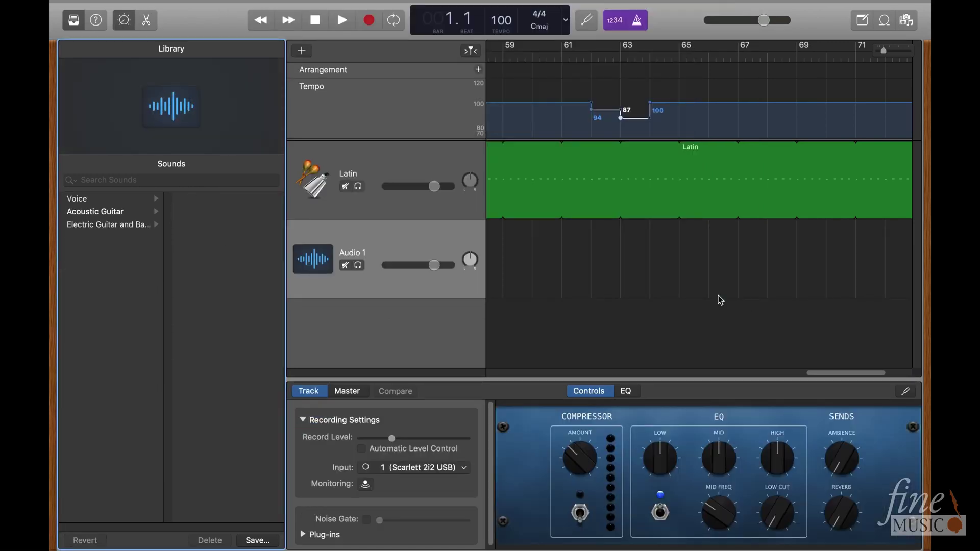
- Record about two bars of audio on the Audio 1 track from bar 1, alongside the Latin clicks
drag(844, 373, 491, 388)
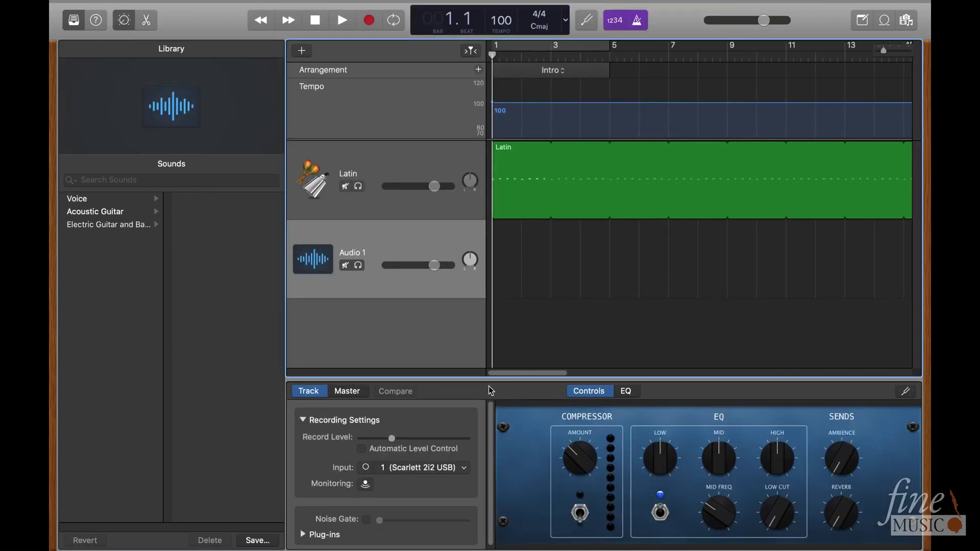
click(370, 24)
key(space)
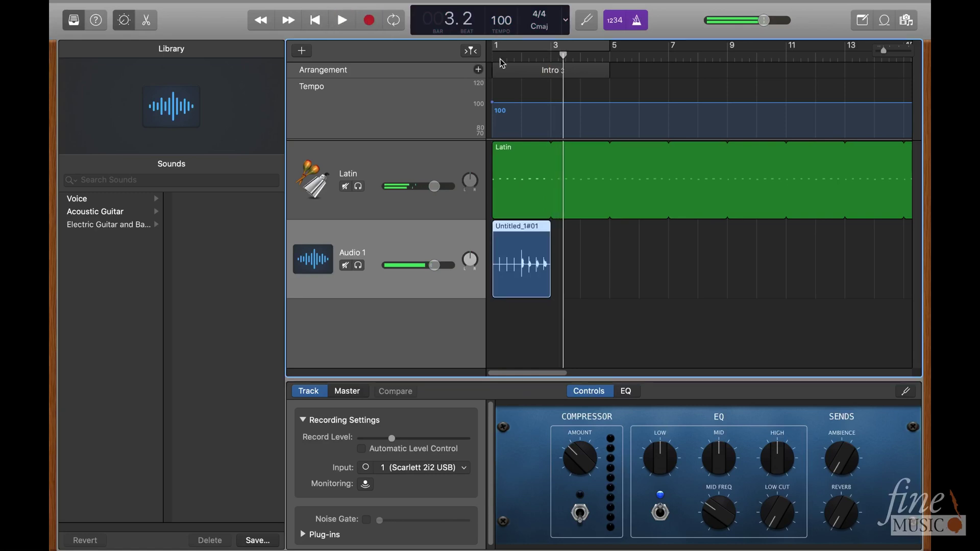
- Trim the start of the recorded audio region to bar 2, and play the result from the beginning past bar 3
click(548, 56)
drag(495, 293, 523, 294)
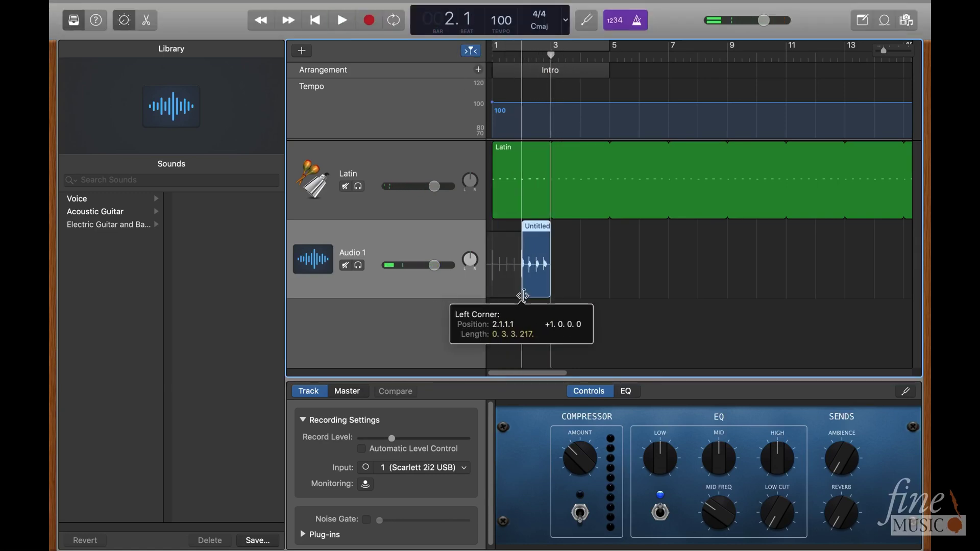
key(Return)
key(space)
key(space)
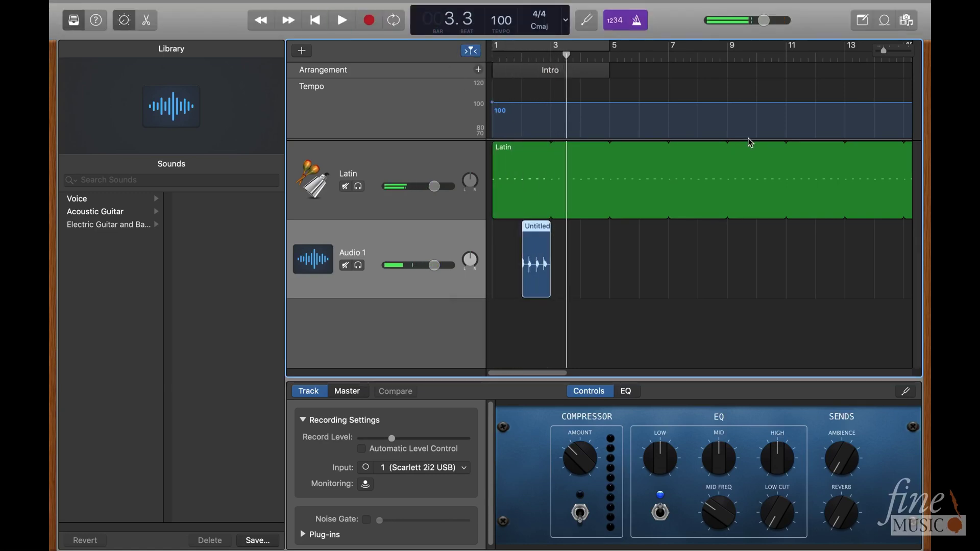
click(607, 71)
drag(606, 71, 553, 72)
click(478, 70)
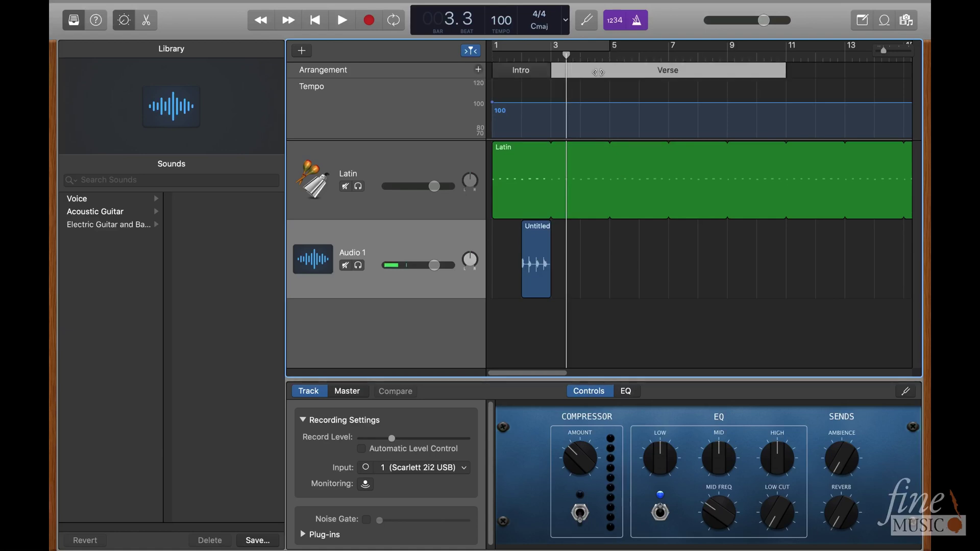
drag(784, 72, 730, 74)
key(ctrl+z)
key(ctrl+z)
key(ctrl+z)
- Play the Latin and audio tracks together from bar 1 to just past bar 3
key(Return)
key(space)
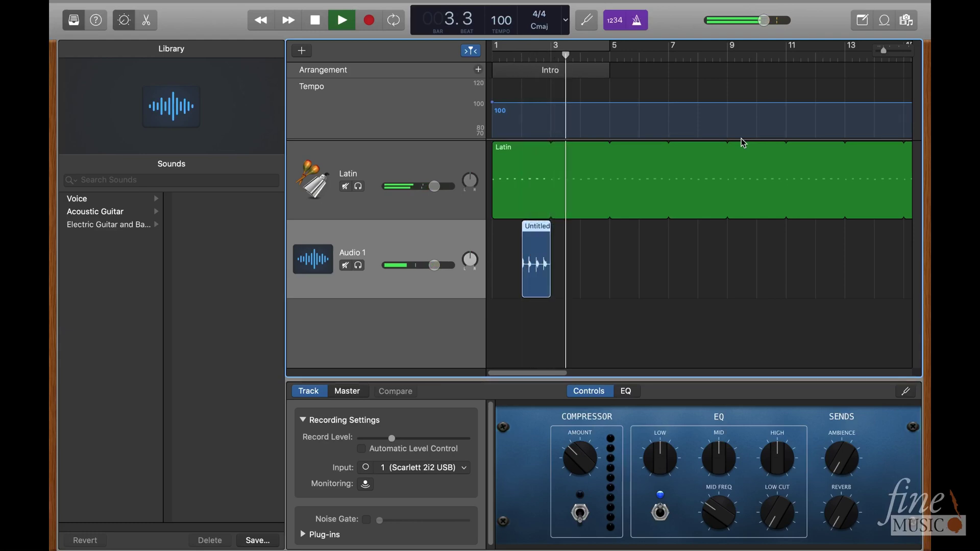
key(space)
- Shorten the first arrangement marker to end at bar 3, add a second marker ending at bar 9, and rename the second Intro
drag(610, 70, 551, 70)
click(479, 69)
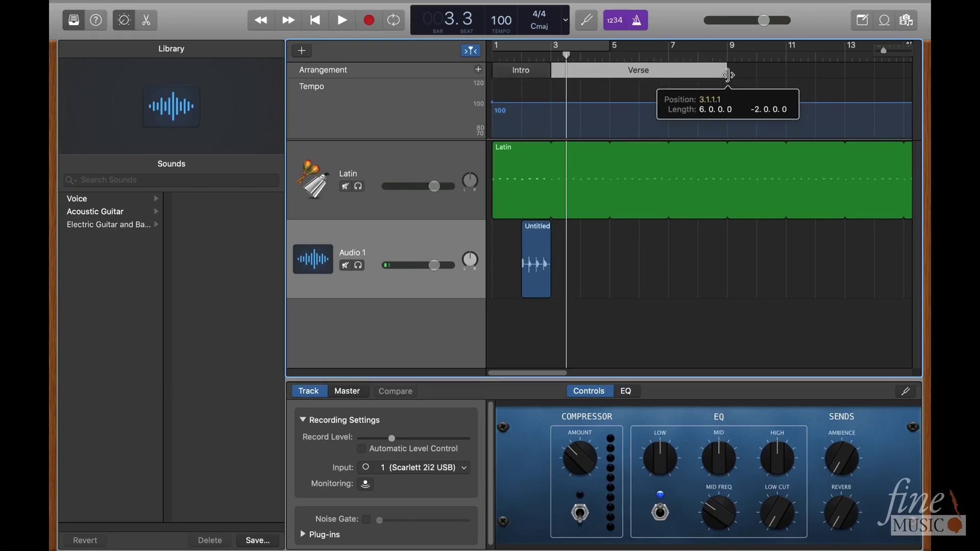
click(654, 72)
click(663, 76)
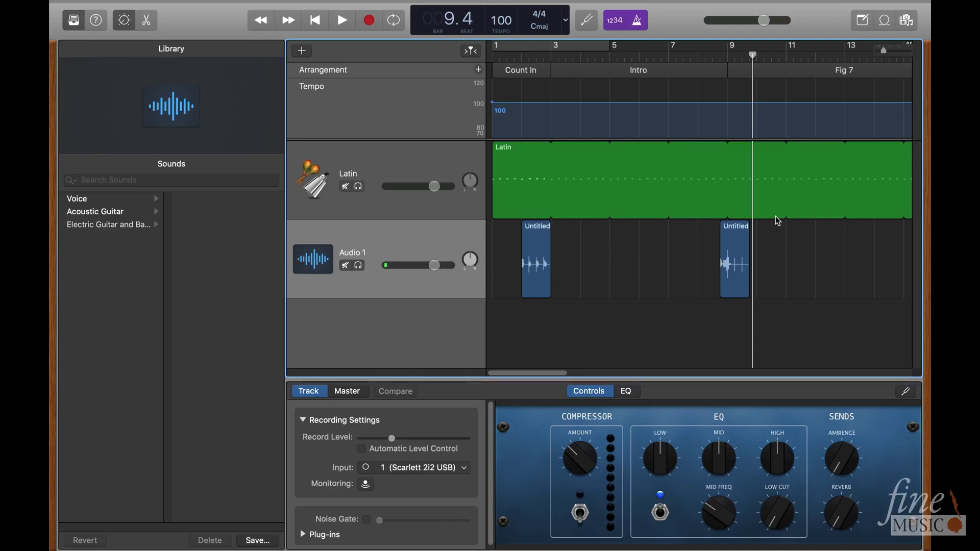
- Turn off the metronome and start exporting the song to disk under the name March Of The Diggers Click Track
click(636, 22)
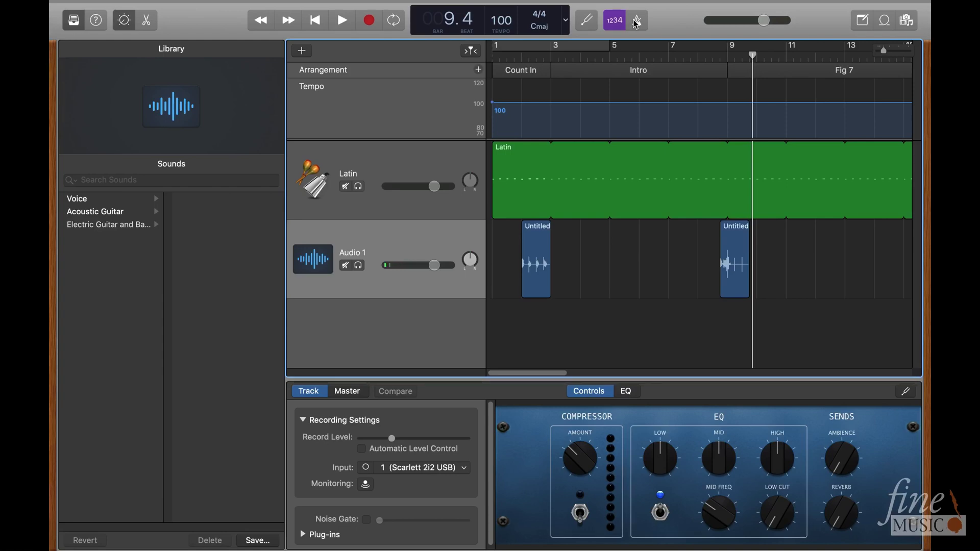
mouse_move(474, 5)
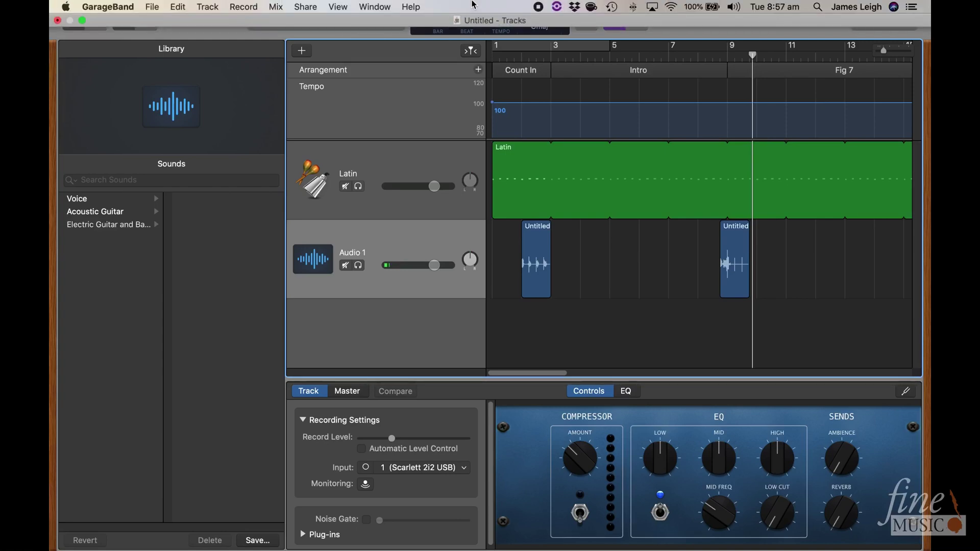
click(301, 7)
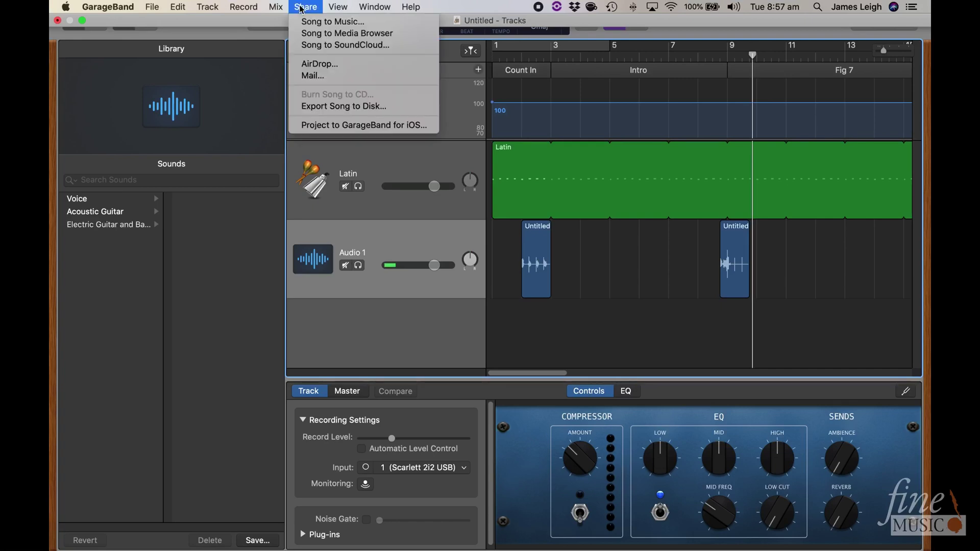
click(328, 105)
text(Marc)
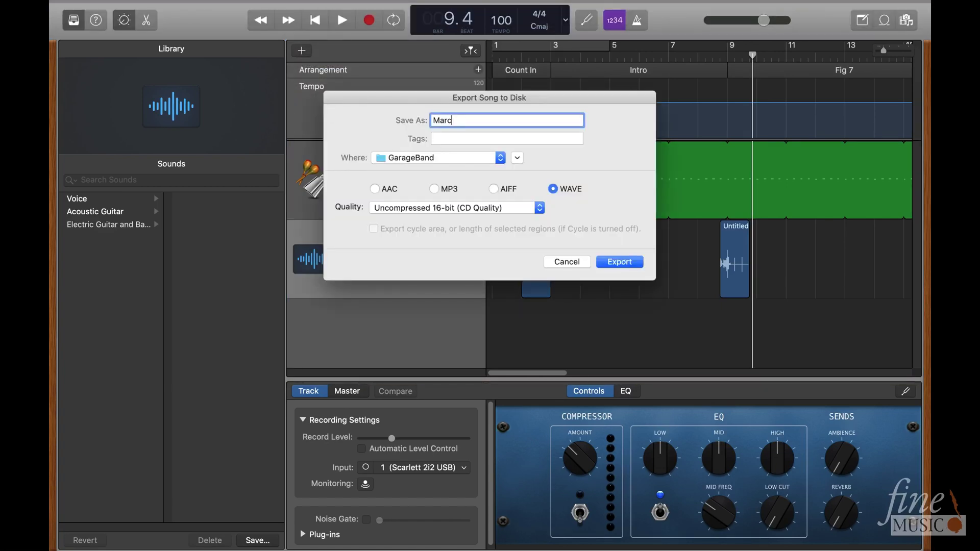
text(h Of The Diggers Click Track)
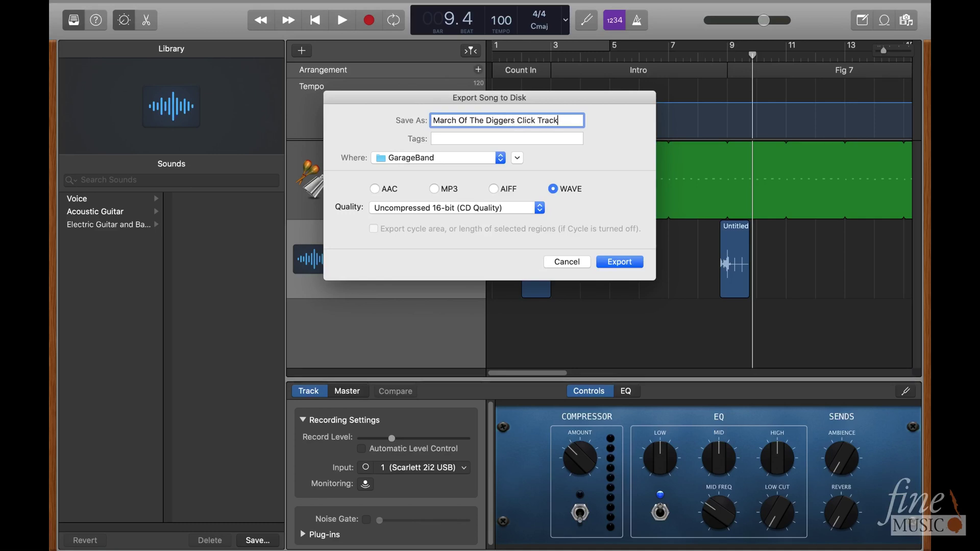
- Export the click track to the iCloud Desktop folder in MP3 format
click(399, 159)
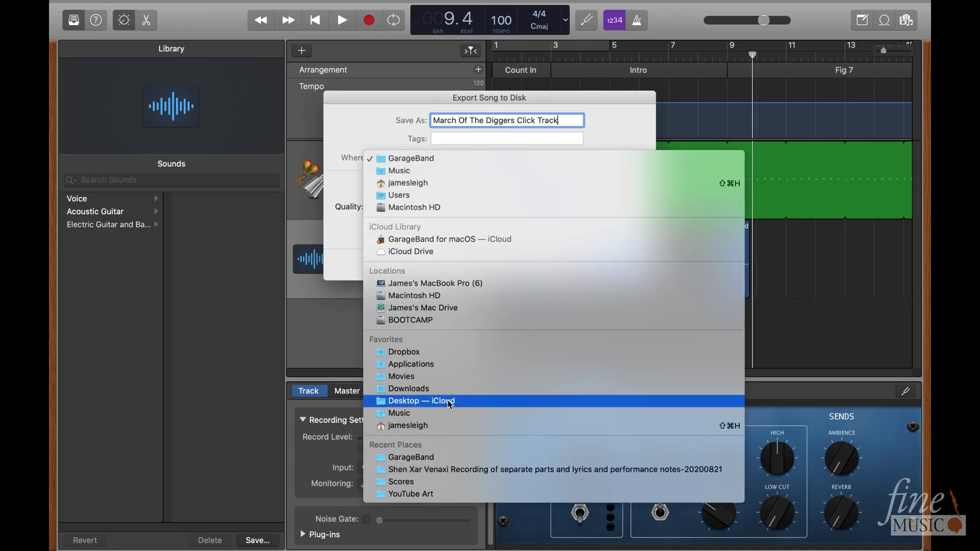
click(422, 400)
click(435, 189)
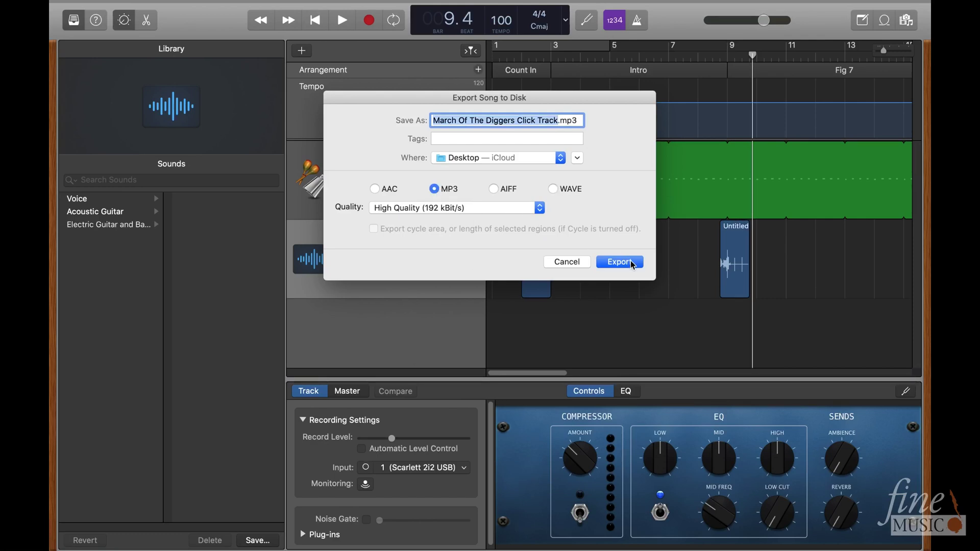
click(620, 261)
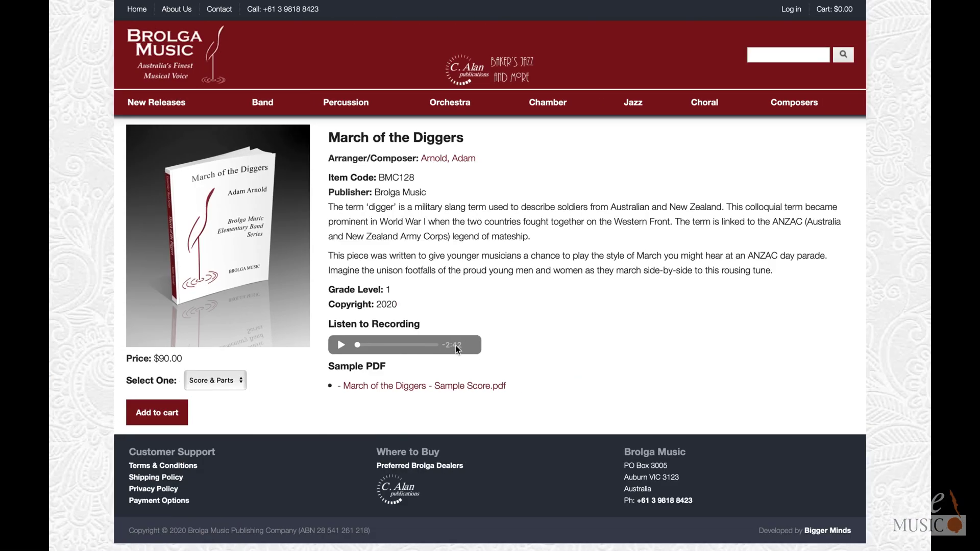
- In the browser, download the March of the Diggers recording from the Brolga Music product page
right_click(455, 345)
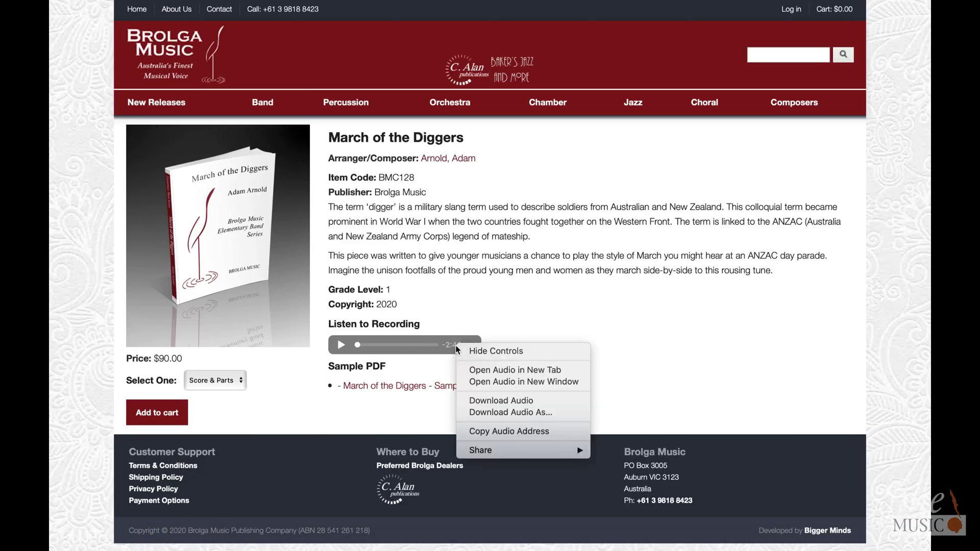
click(516, 403)
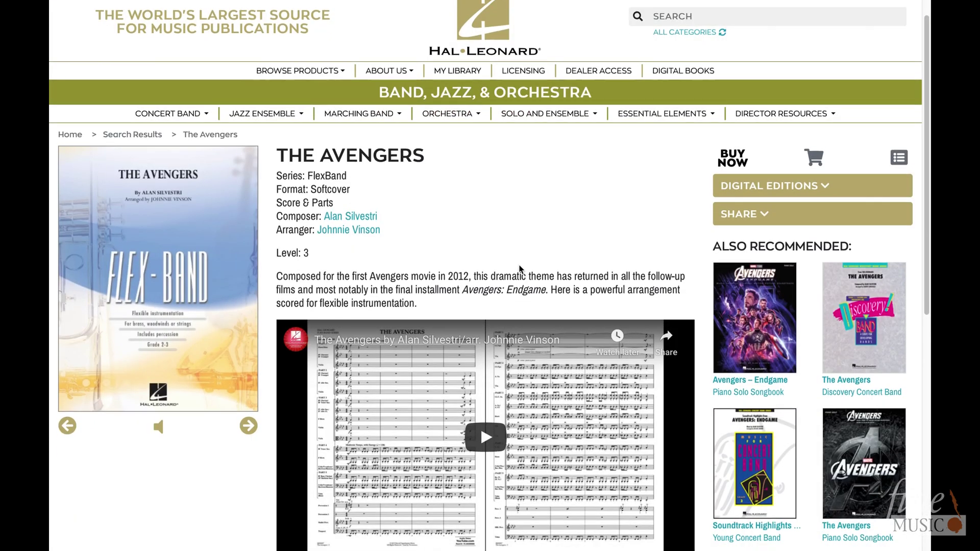
- Open the sample audio for The Avengers on the Hal Leonard product page
scroll(520, 269, down, 5)
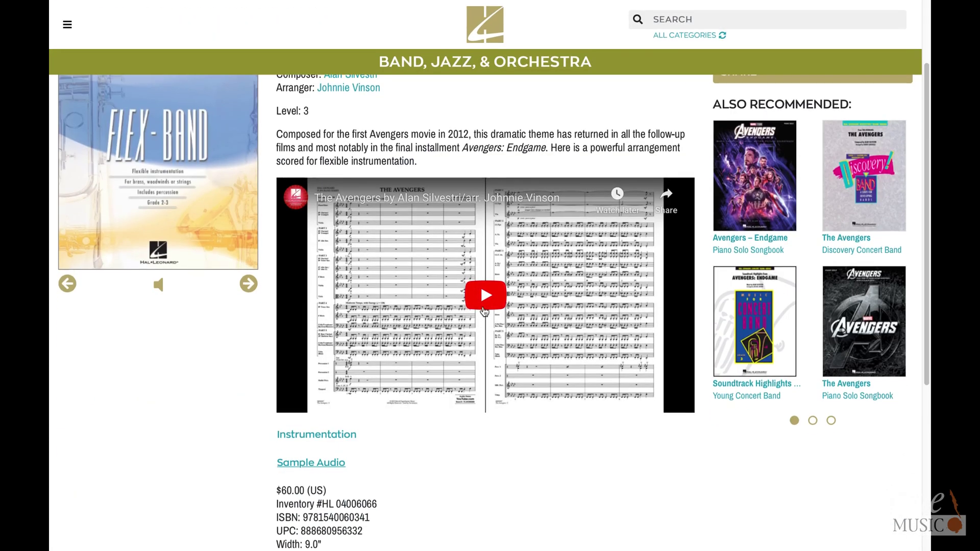
click(313, 370)
click(575, 300)
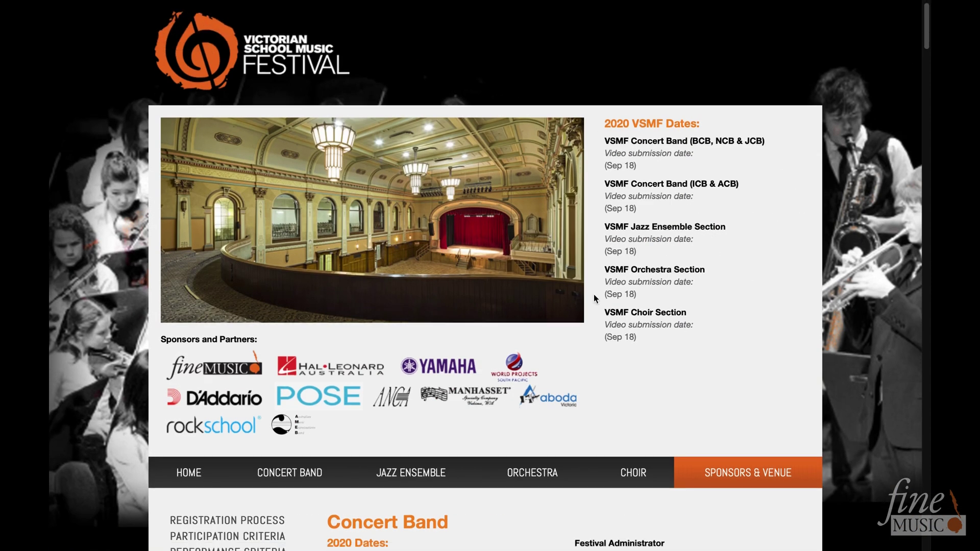
- Find the March of the Diggers link in the Novice repertoire list on the Victorian School Music Festival's Concert Band page
scroll(592, 293, down, 2)
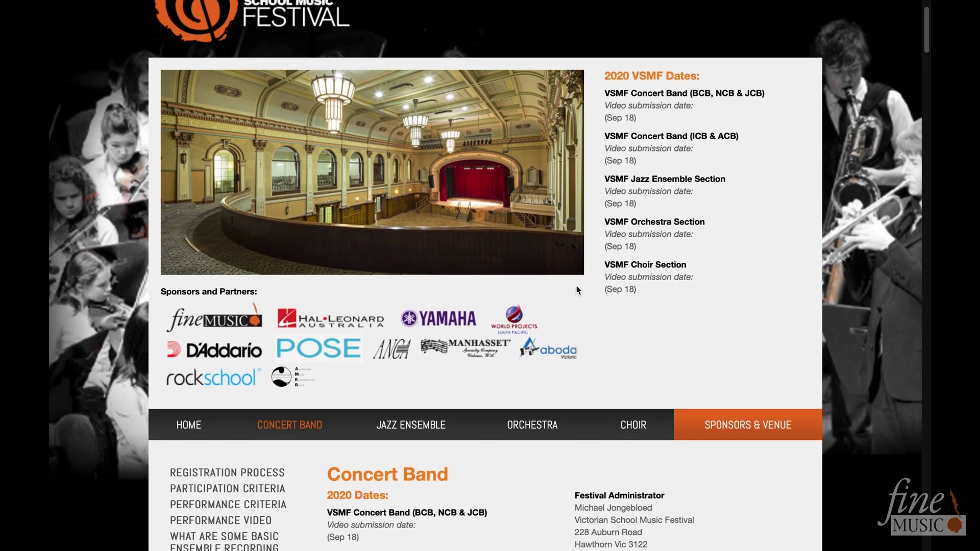
scroll(577, 287, up, 2)
scroll(572, 290, down, 12)
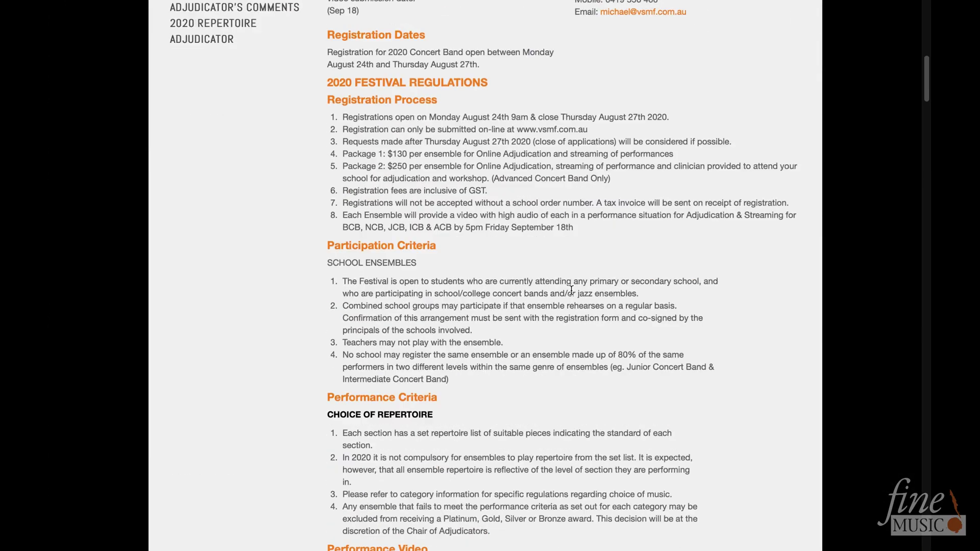
scroll(571, 289, down, 20)
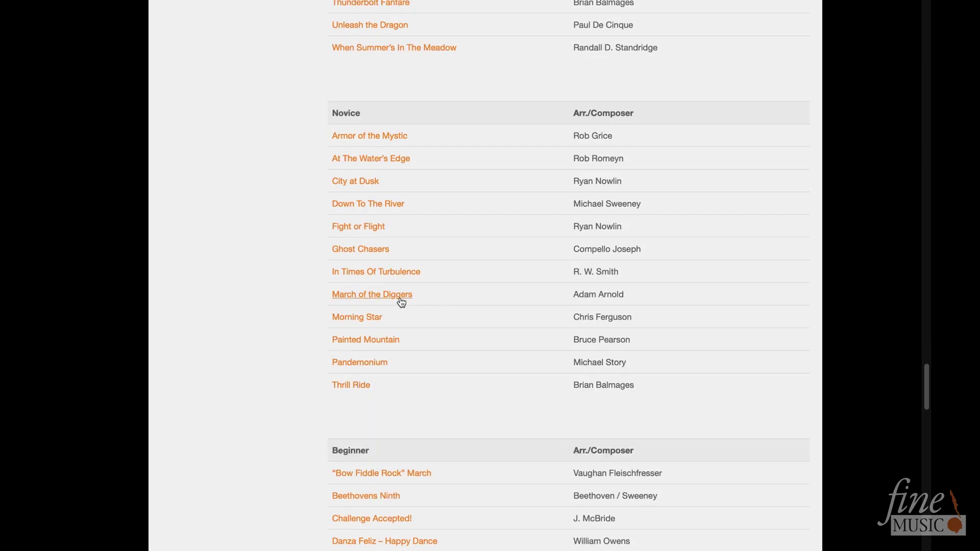
right_click(370, 204)
click(452, 241)
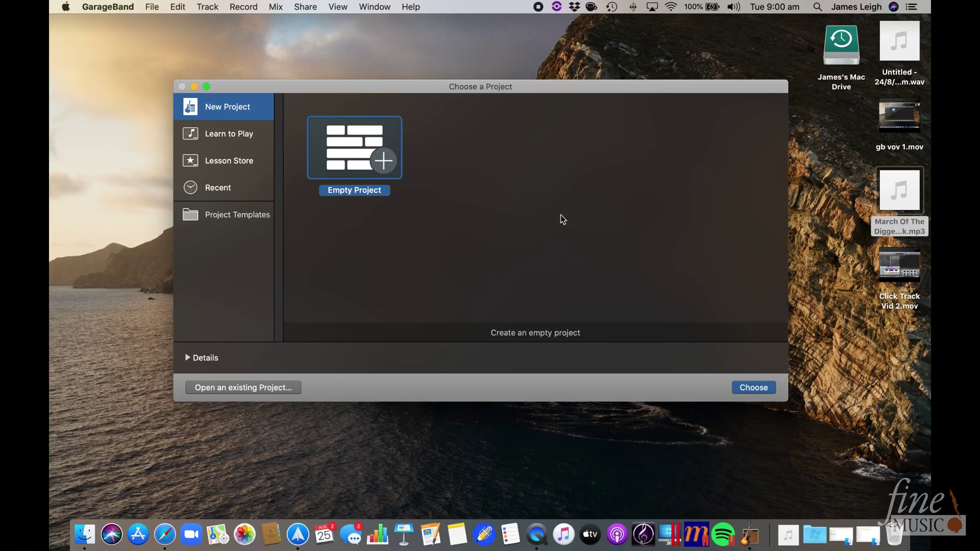
- In GarageBand, create an empty project with an audio track and place the downloaded March of the Diggers recording at bar 1
click(755, 387)
click(718, 322)
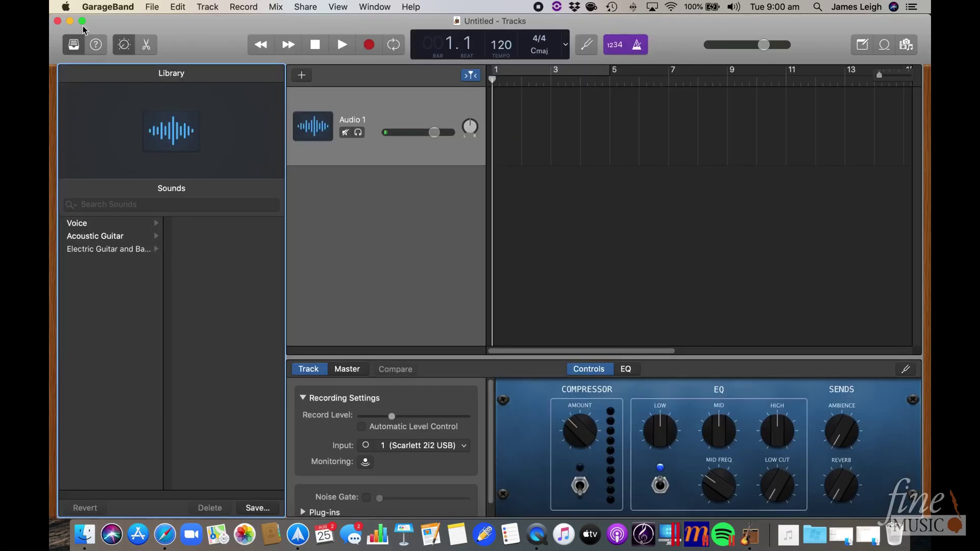
drag(783, 521, 493, 102)
- Set the project tempo to 100 and shift the recording so its music begins at bar 2, checking the alignment by playback
drag(503, 19, 535, 84)
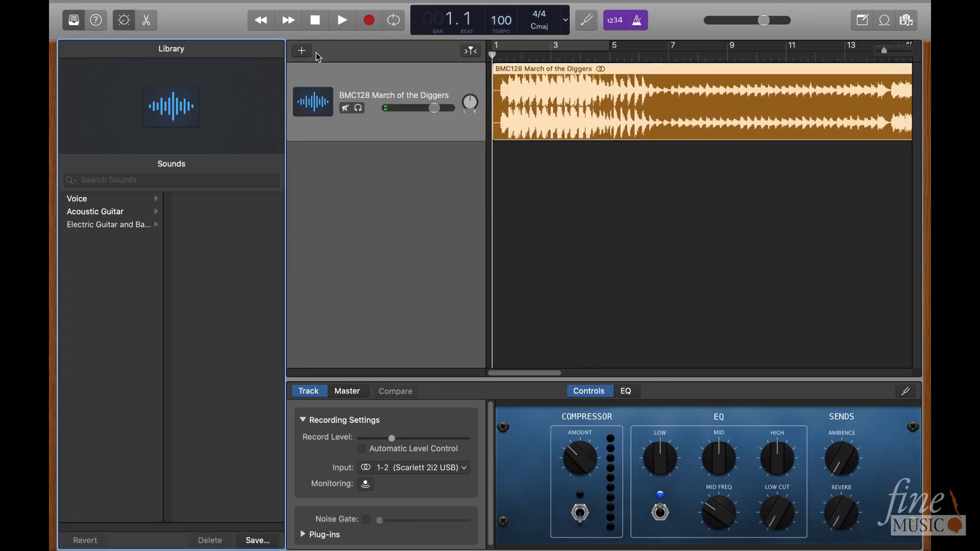
key(super+Right)
key(super+Right)
click(615, 186)
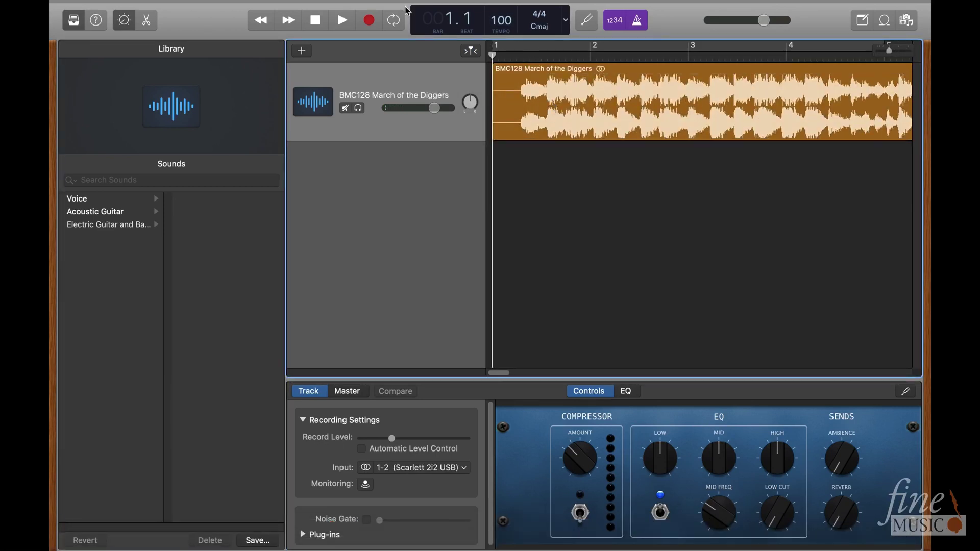
click(342, 20)
drag(605, 97, 657, 100)
key(space)
key(space)
key(Return)
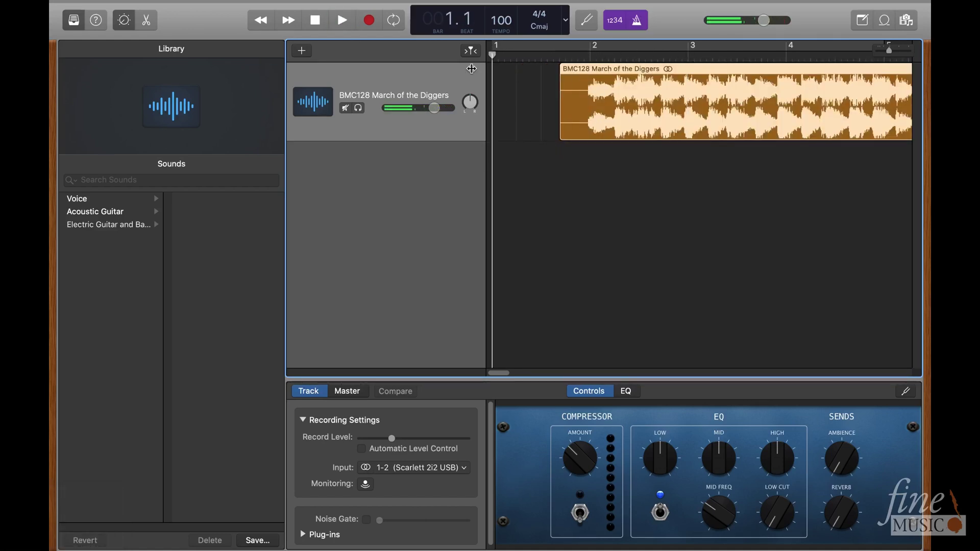
- Add a second audio track below the March of the Diggers recording
click(633, 191)
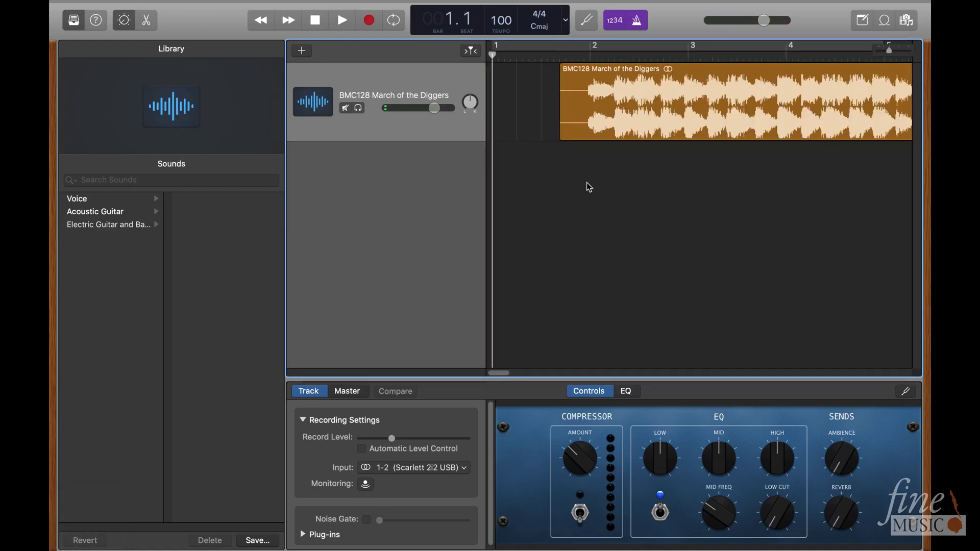
key(alt+super+n)
click(707, 292)
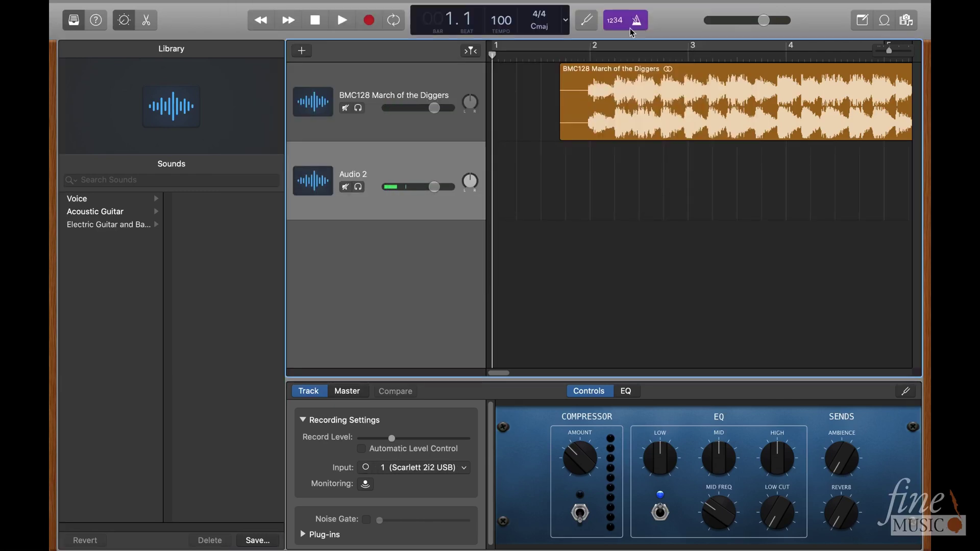
- Record a count-in of just under one bar on the new audio track from bar 1, and play both tracks past bar 3
key(r)
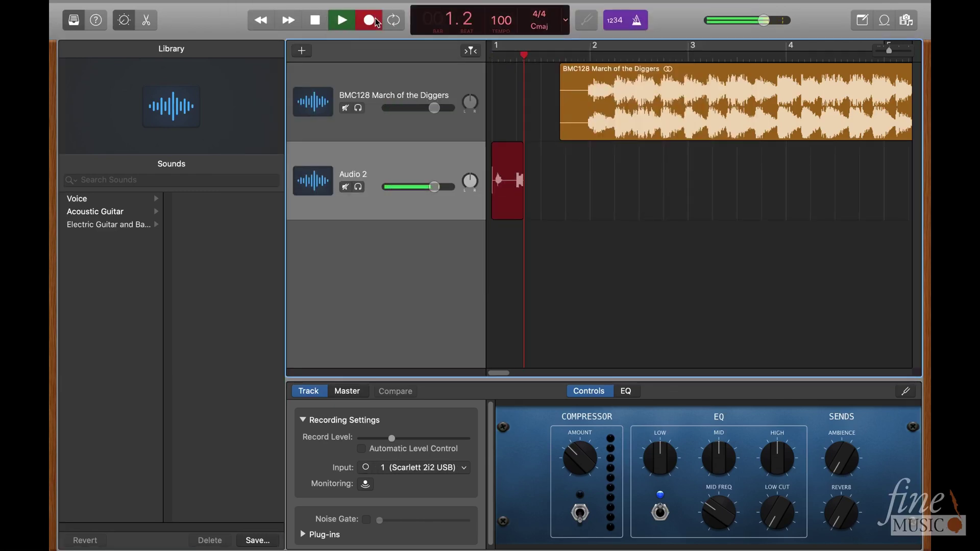
key(space)
key(space)
key(space)
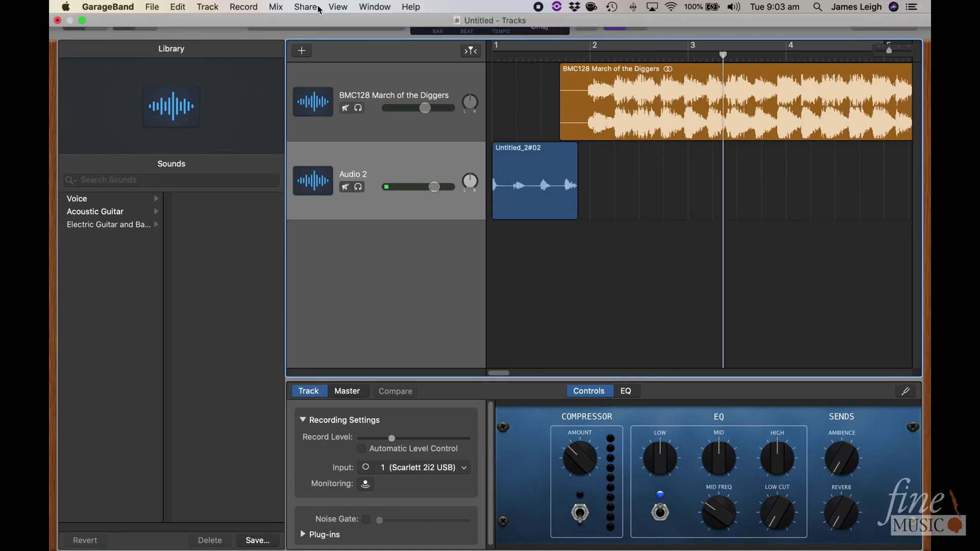
- Start exporting the song with its count-in to disk
click(319, 7)
click(339, 105)
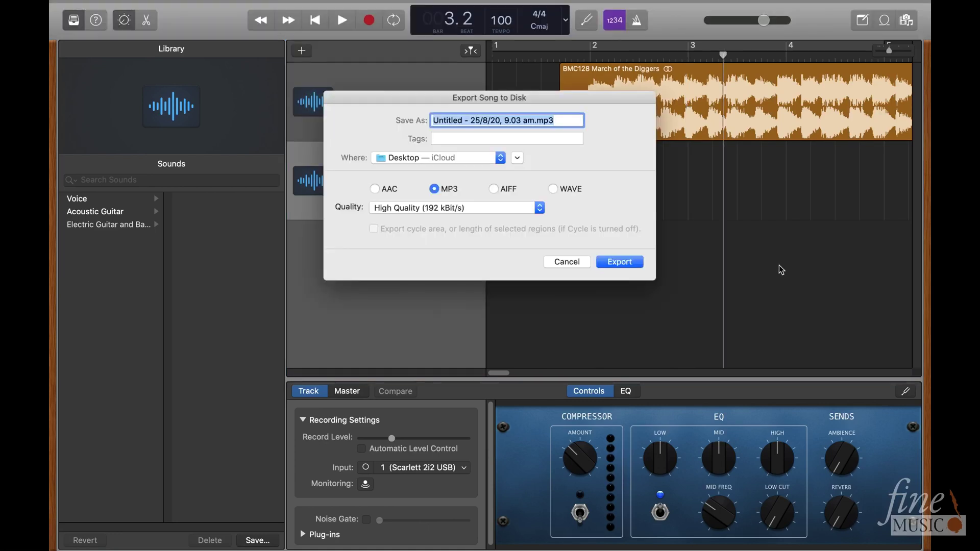